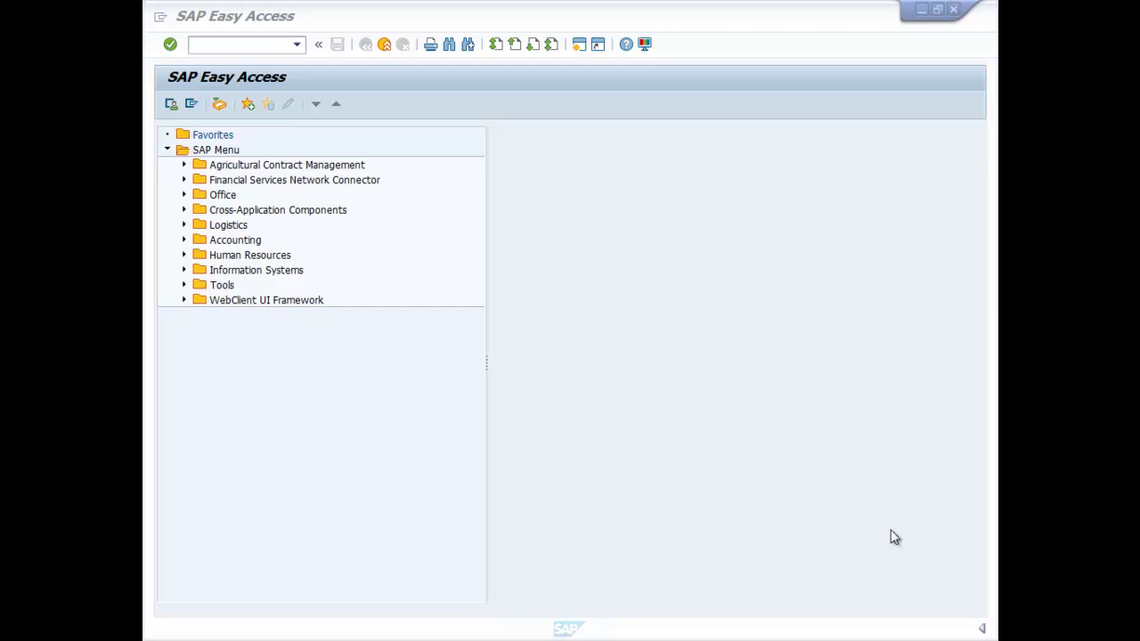
# Enter transaction code F-53 in the SAP command field.
pyautogui.click(237, 45)
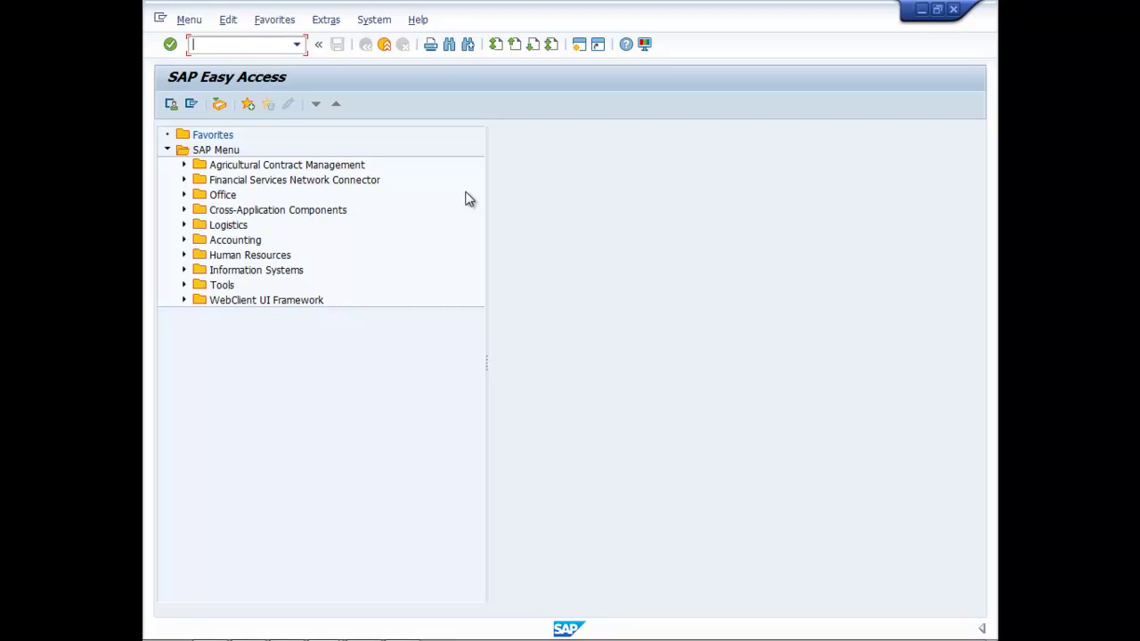
pyautogui.write('F-53')
# Launch F-53 for outgoing payments and open a second session at the Easy Access menu.
pyautogui.press('Return')
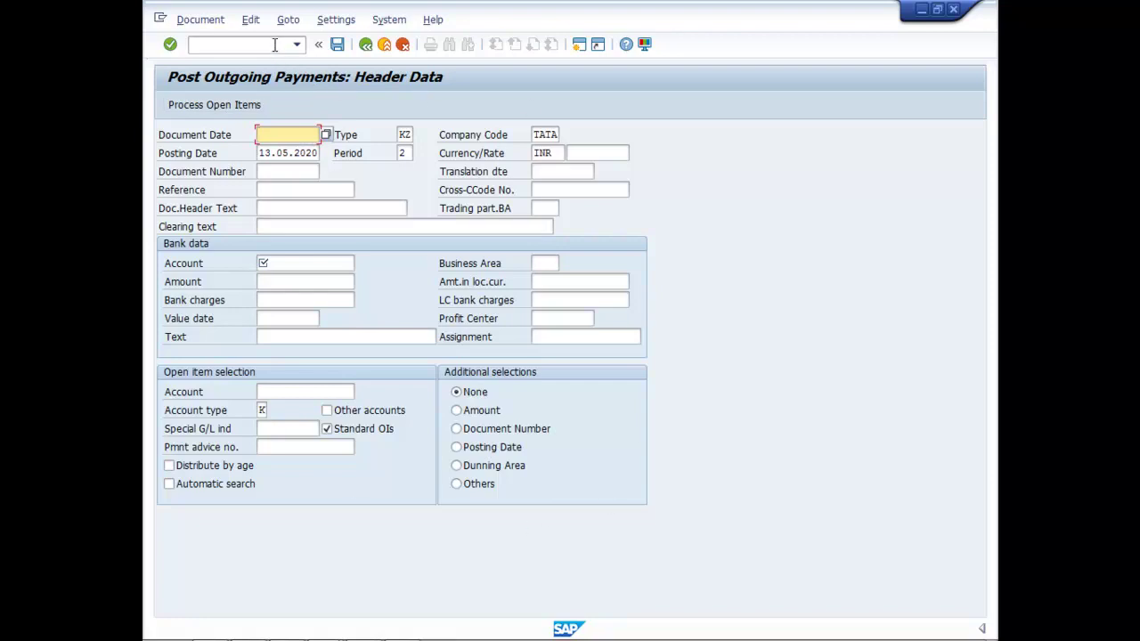
pyautogui.click(578, 42)
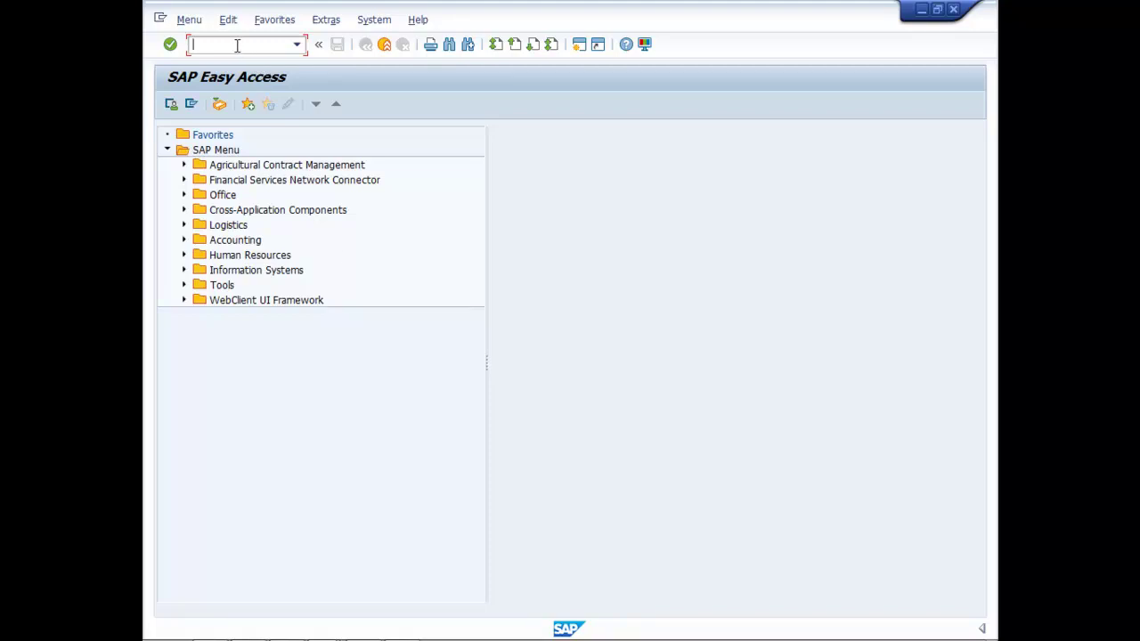
# Run FBL1N to list vendor open items and open VIBGYOR's 16,800.00 INR invoice line.
pyautogui.write('F')
pyautogui.write('BL')
pyautogui.write('1N')
pyautogui.press('Return')
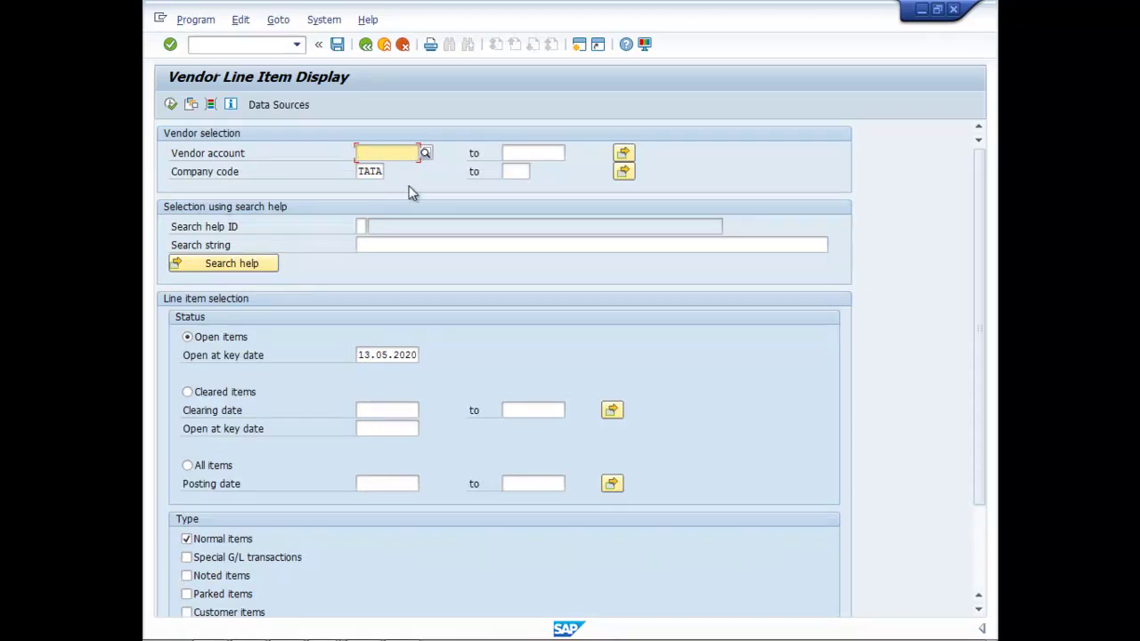
pyautogui.click(171, 105)
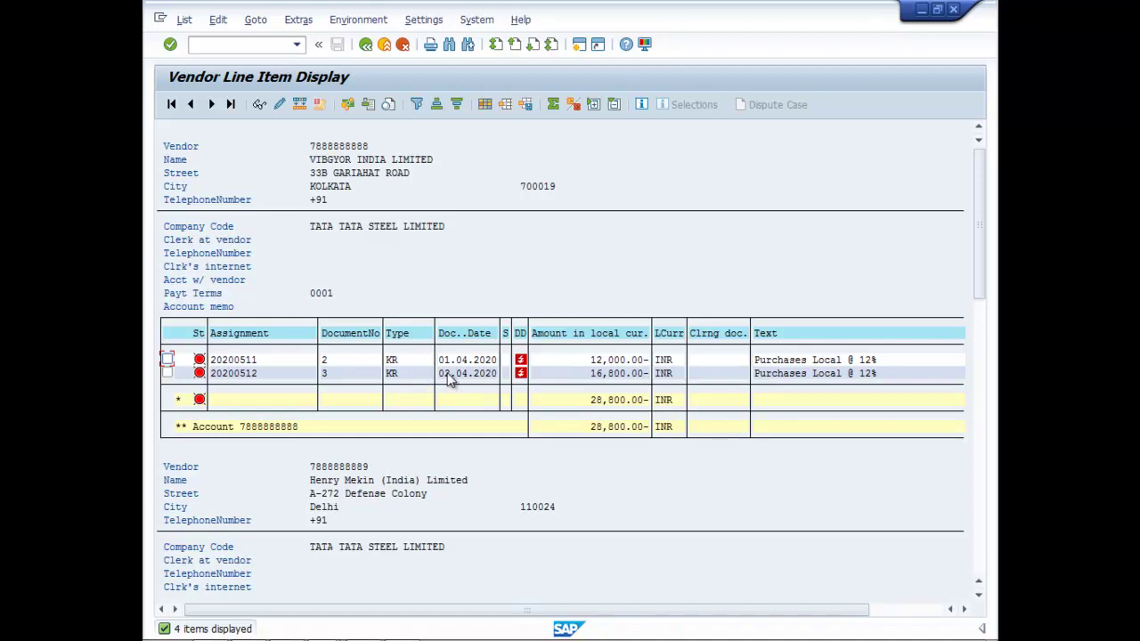
pyautogui.click(406, 375)
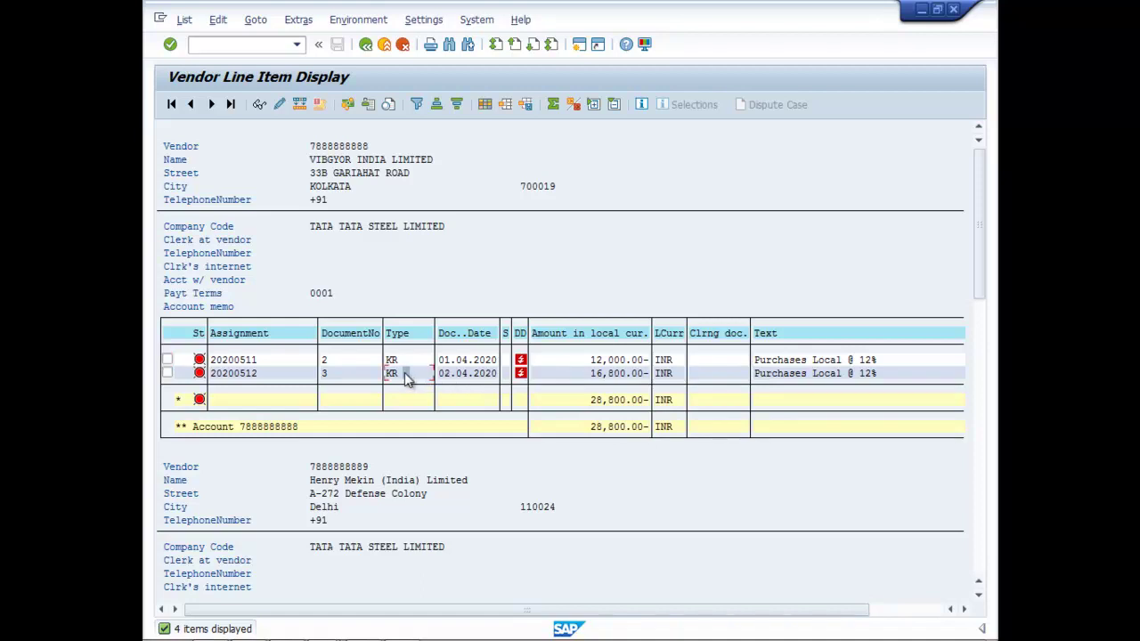
pyautogui.doubleClick(236, 374)
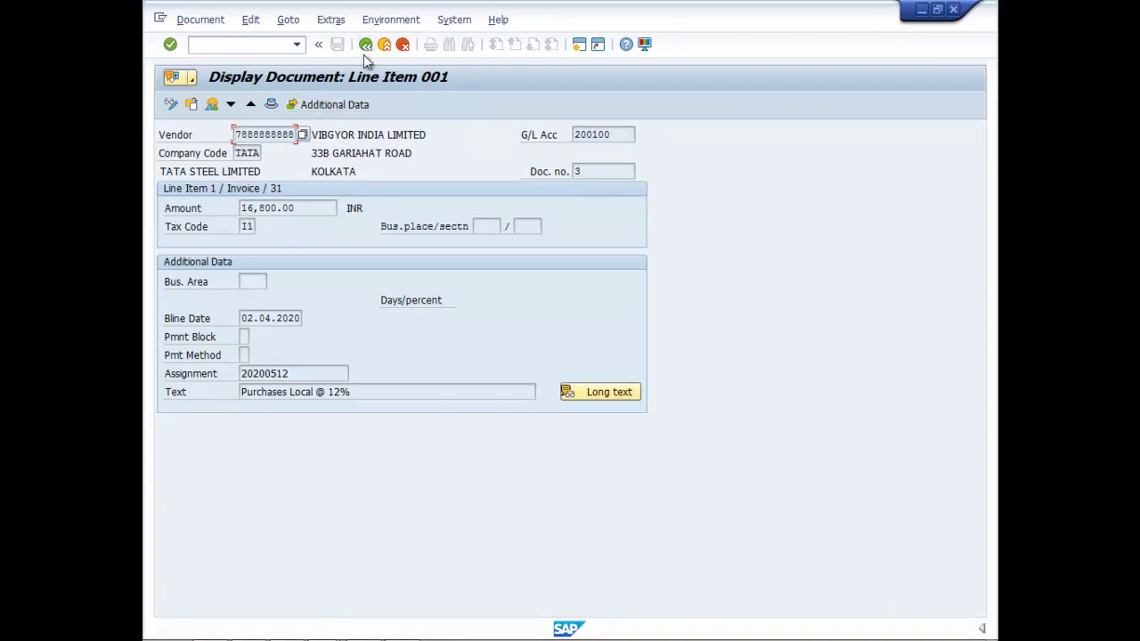
pyautogui.click(251, 106)
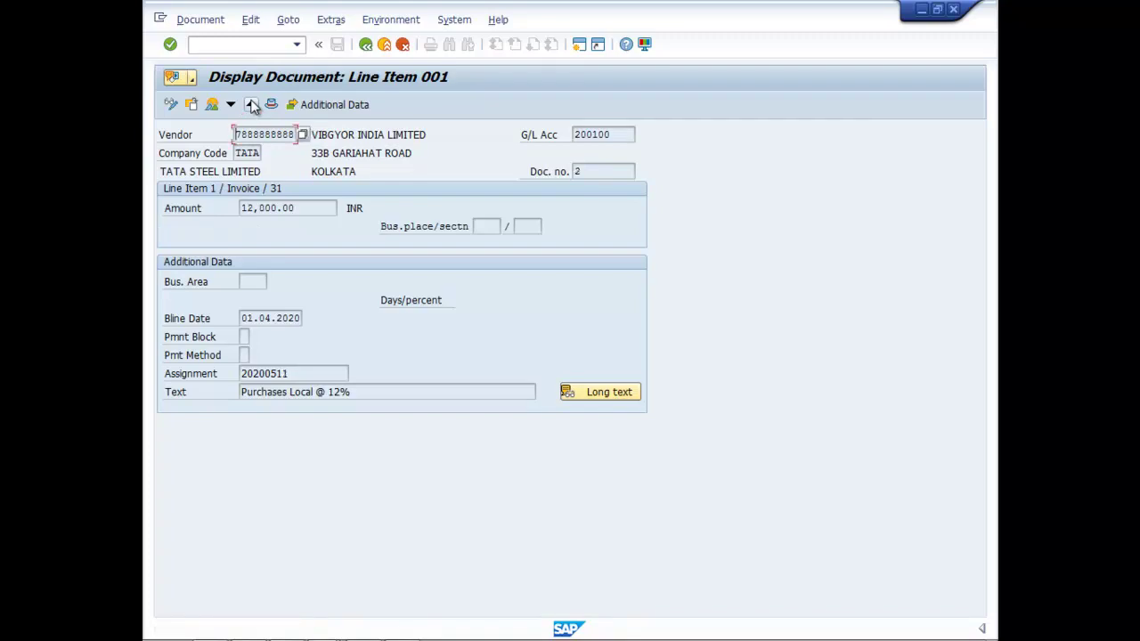
pyautogui.click(231, 105)
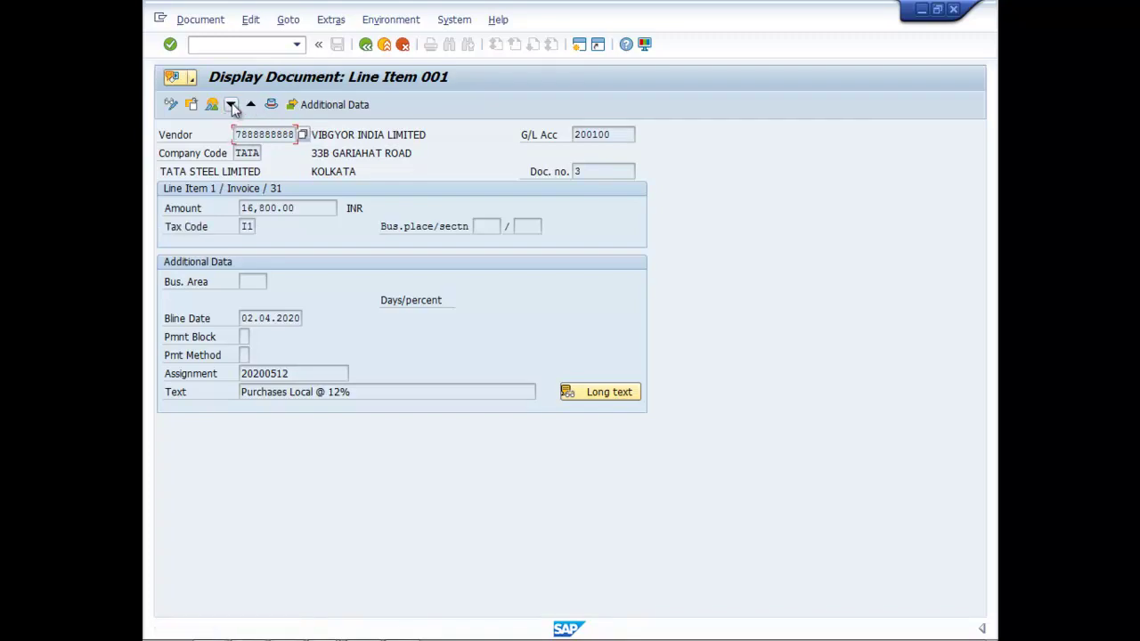
pyautogui.click(365, 44)
pyautogui.click(367, 45)
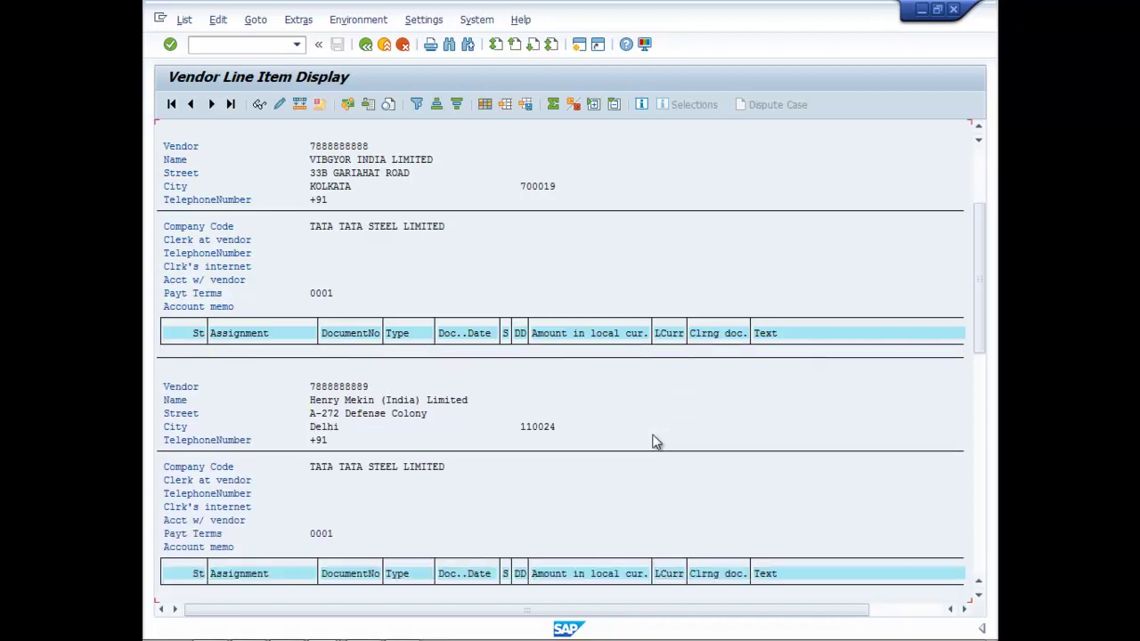
pyautogui.scroll(-3, 657, 443)
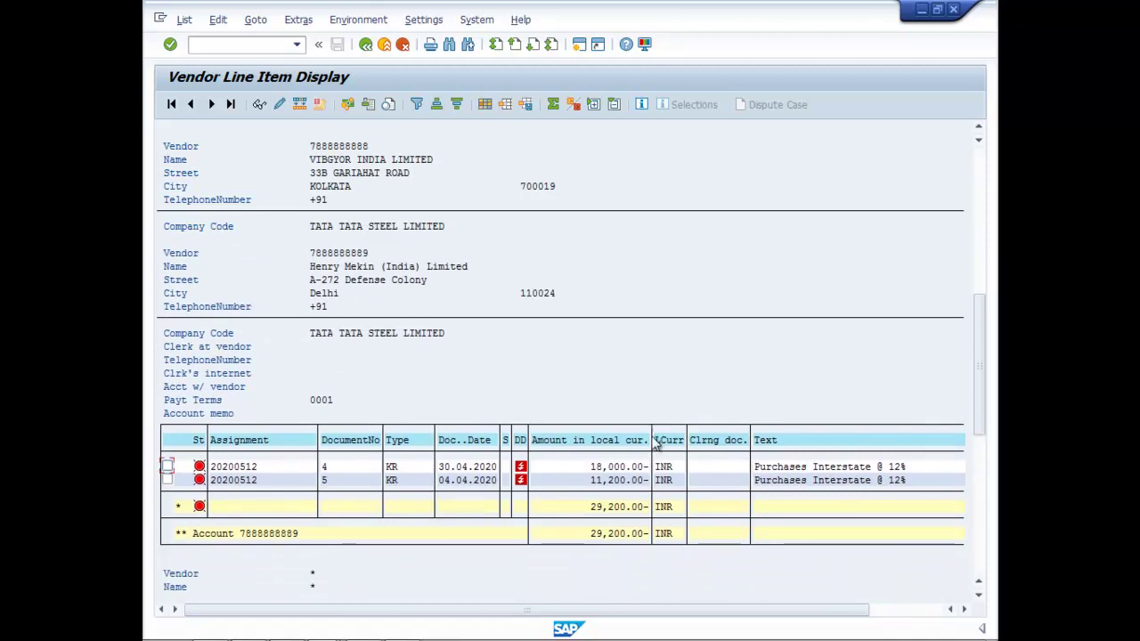
pyautogui.scroll(-1, 656, 443)
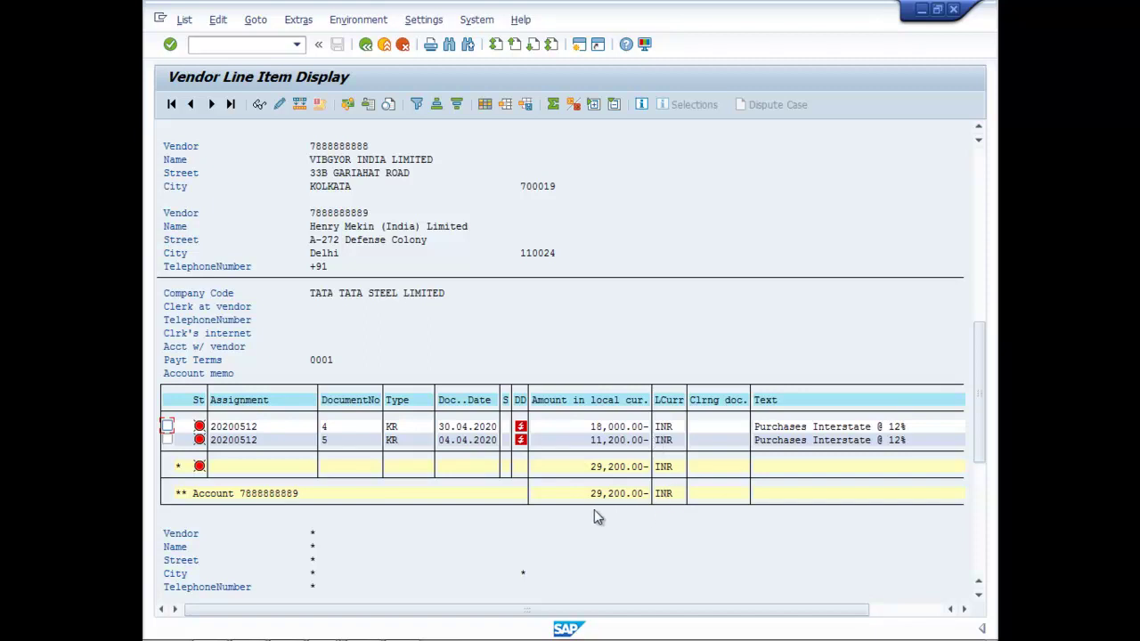
pyautogui.scroll(-3, 653, 510)
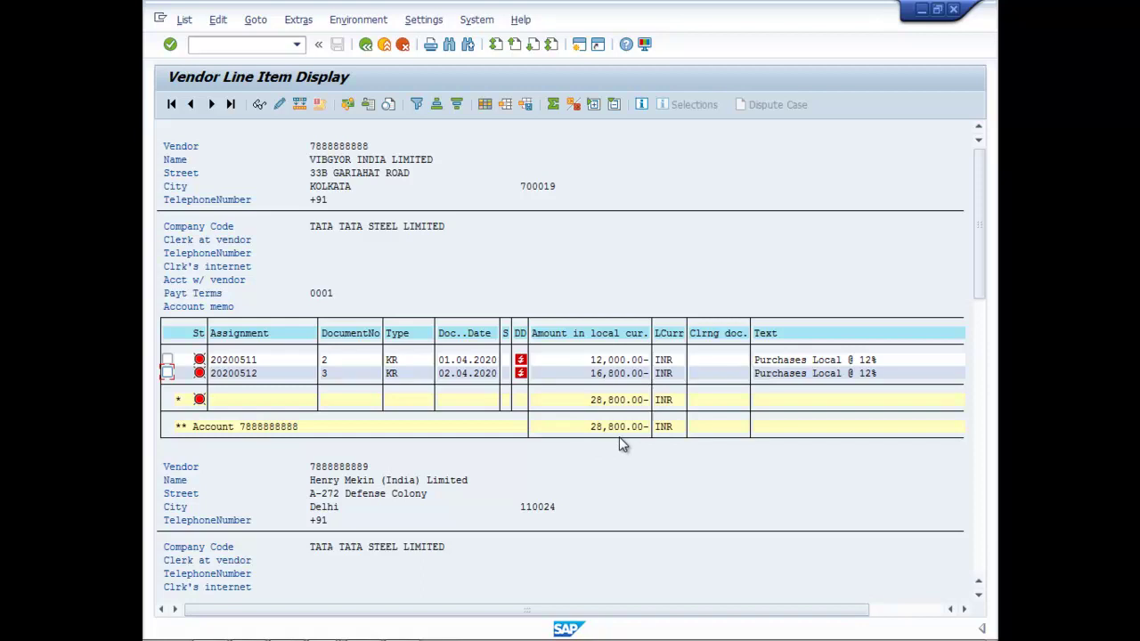
# Return to the payment header and enter document date 10.04.2020.
pyautogui.click(937, 8)
pyautogui.click(579, 8)
pyautogui.click(920, 8)
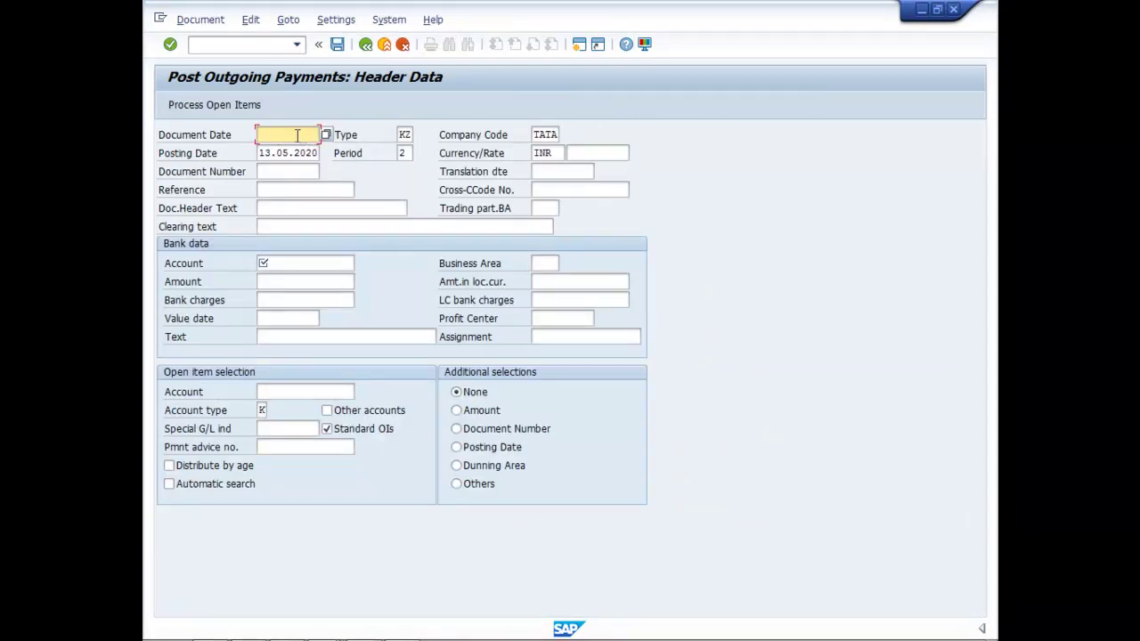
pyautogui.write('10.04.2020')
pyautogui.click(271, 264)
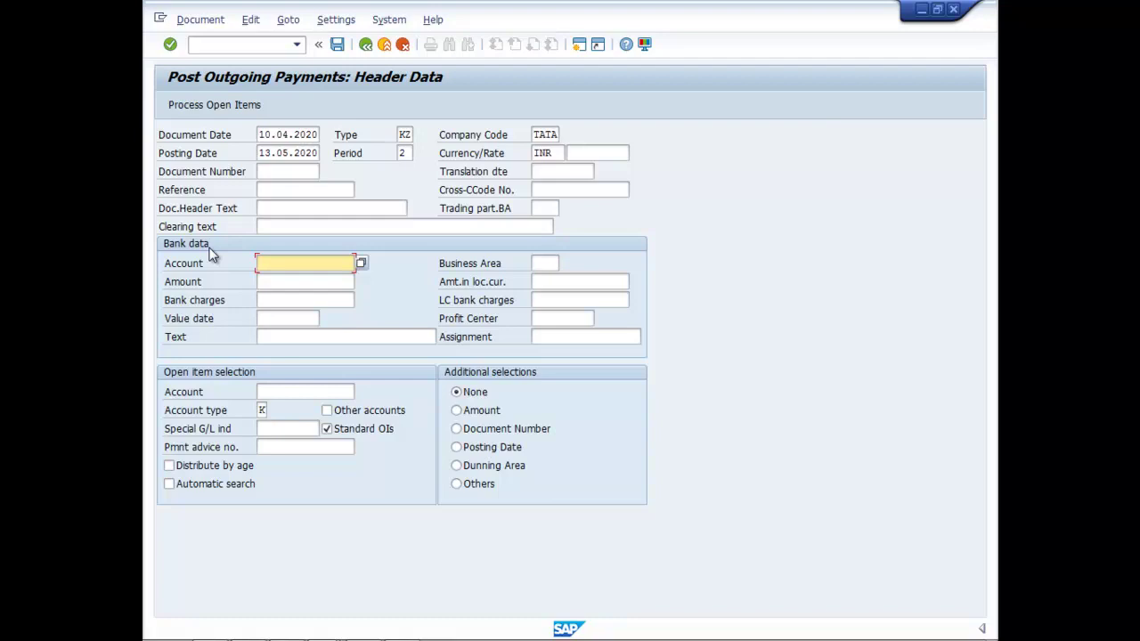
# Select G/L 101000, the SBI current account, as the bank account.
pyautogui.click(363, 267)
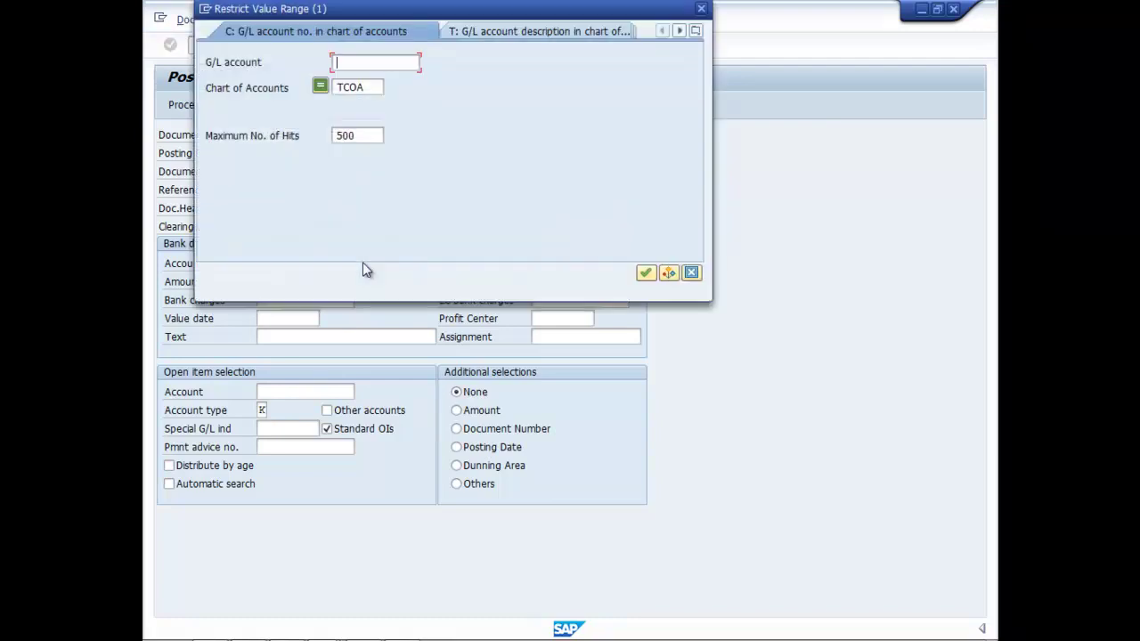
pyautogui.click(641, 272)
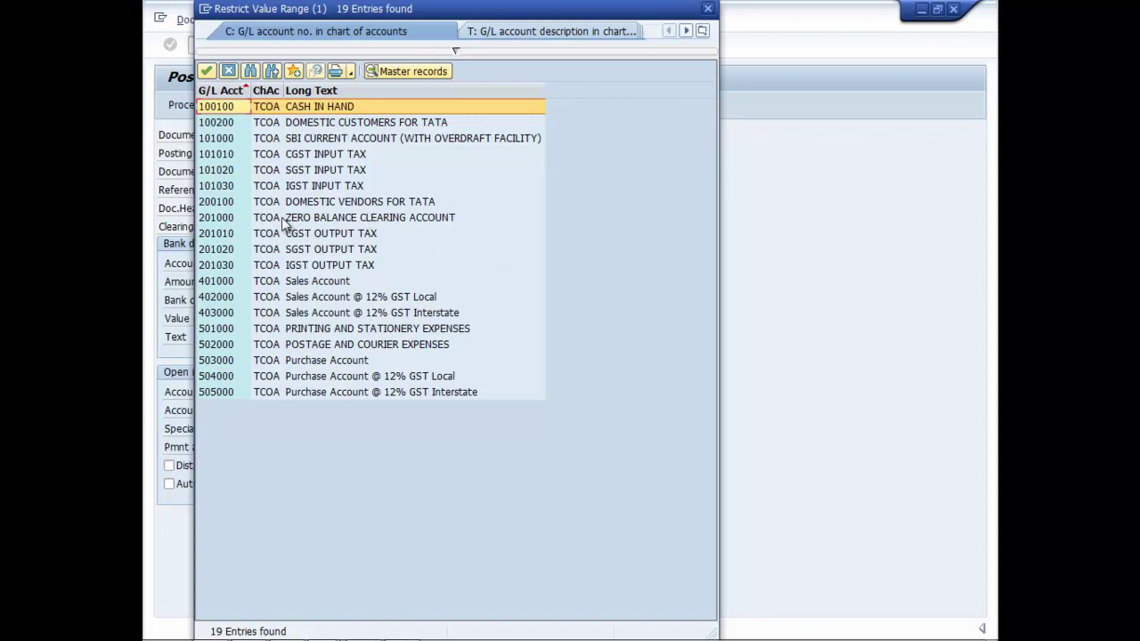
pyautogui.click(323, 138)
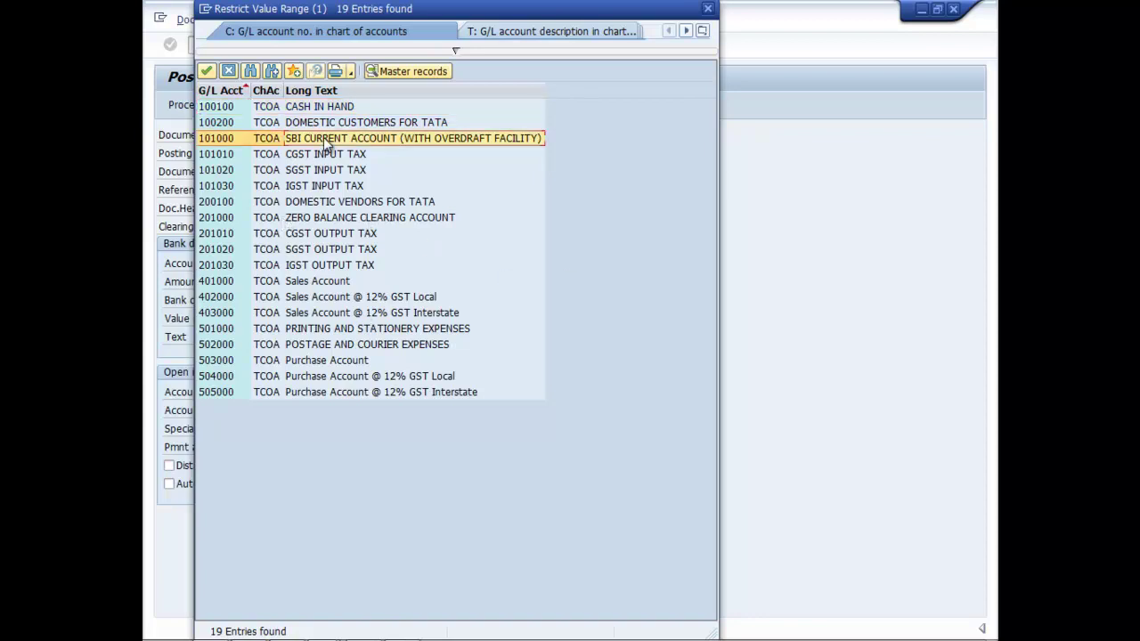
pyautogui.click(205, 72)
# Enter payment amount 28800 with the text VENDOR PAYMENT.
pyautogui.click(287, 282)
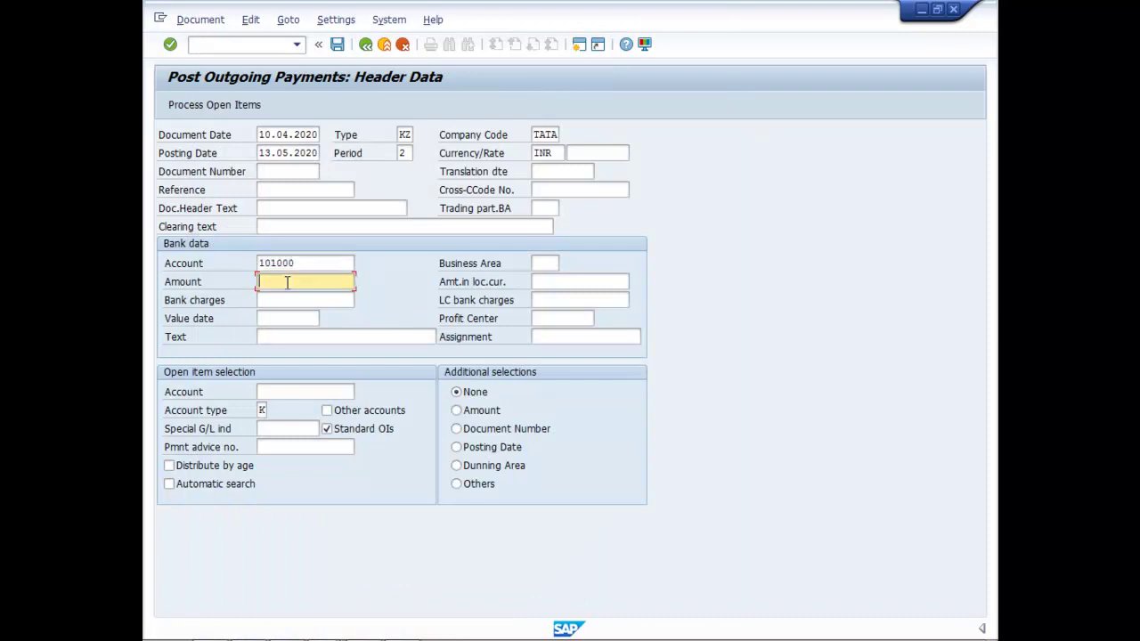
pyautogui.write('28800')
pyautogui.click(288, 336)
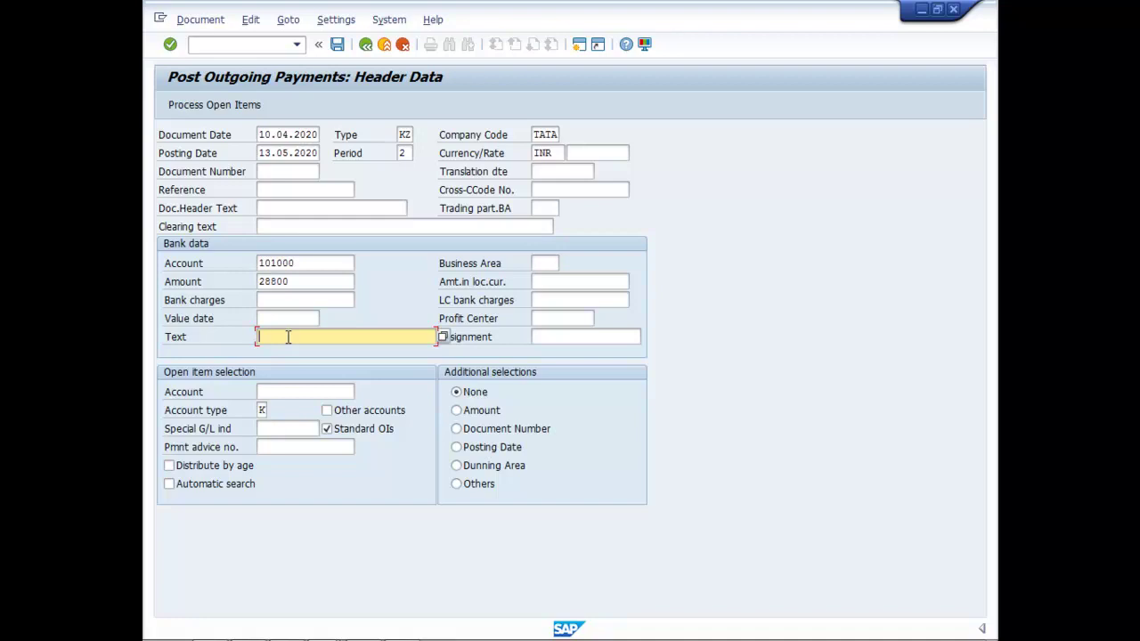
pyautogui.write('V')
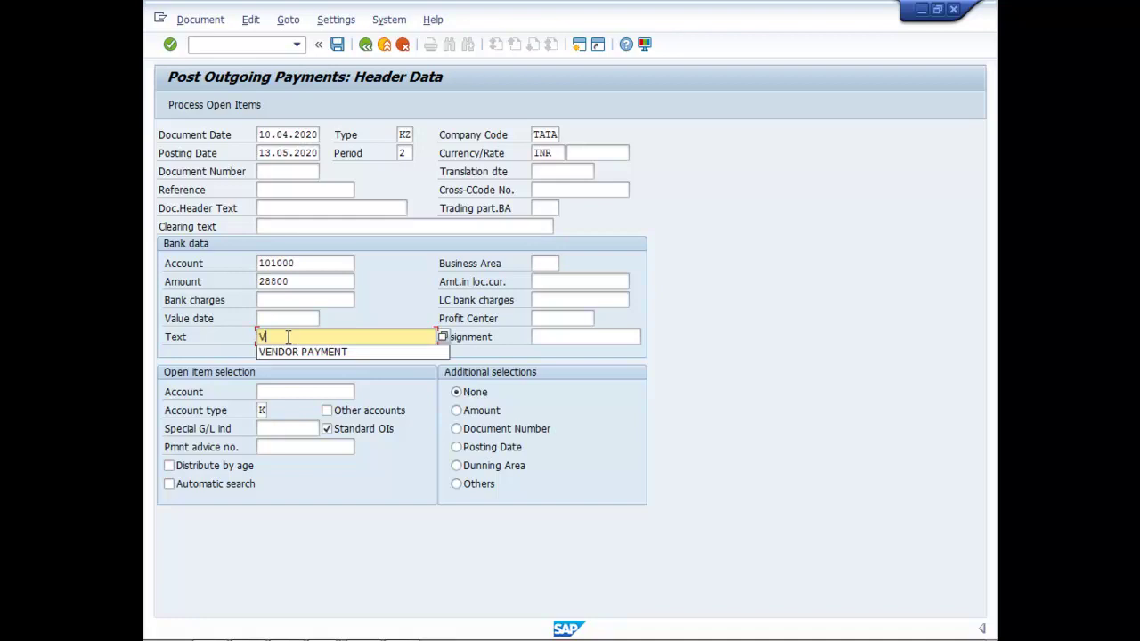
pyautogui.click(308, 352)
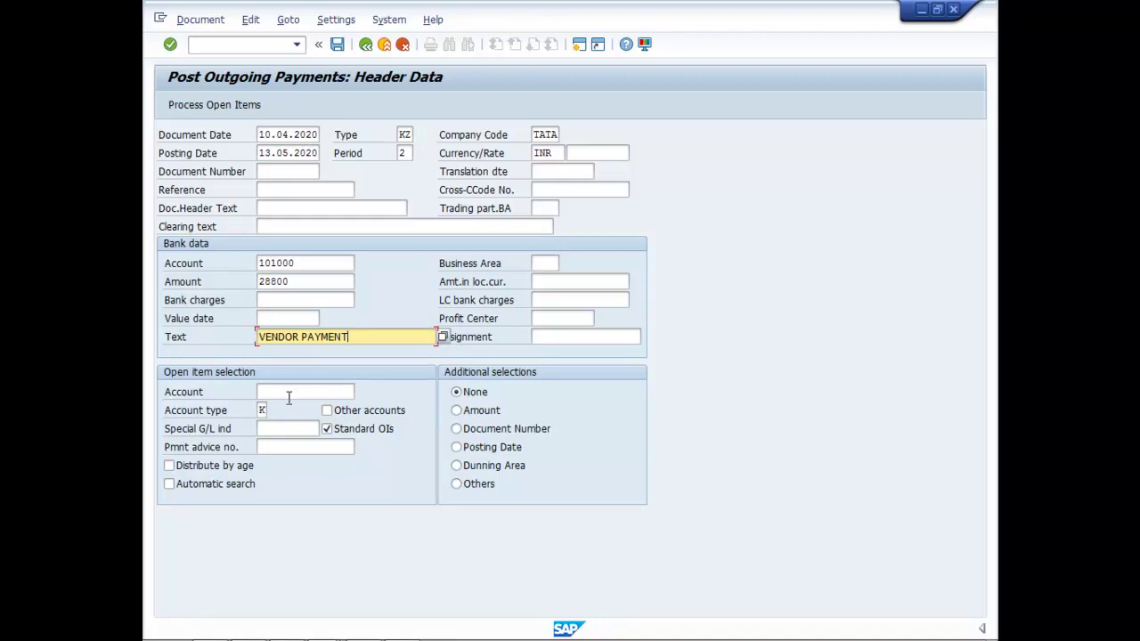
pyautogui.click(297, 392)
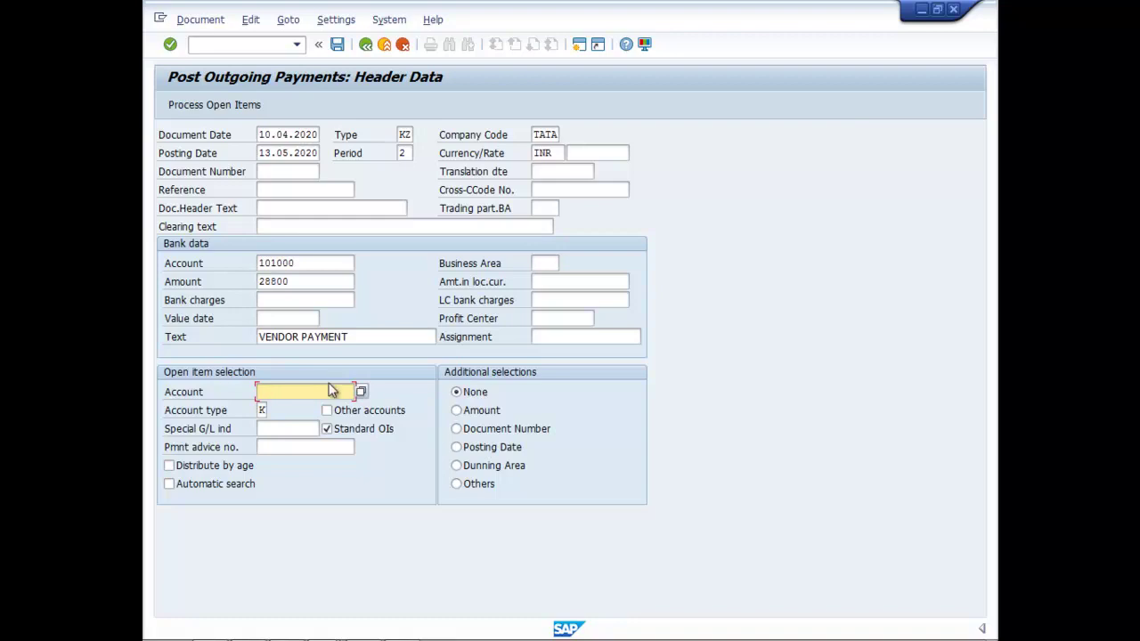
# Choose vendor VIBGYOR INDIA LIMITED and process its two open invoices against the 28,800 payment.
pyautogui.click(362, 392)
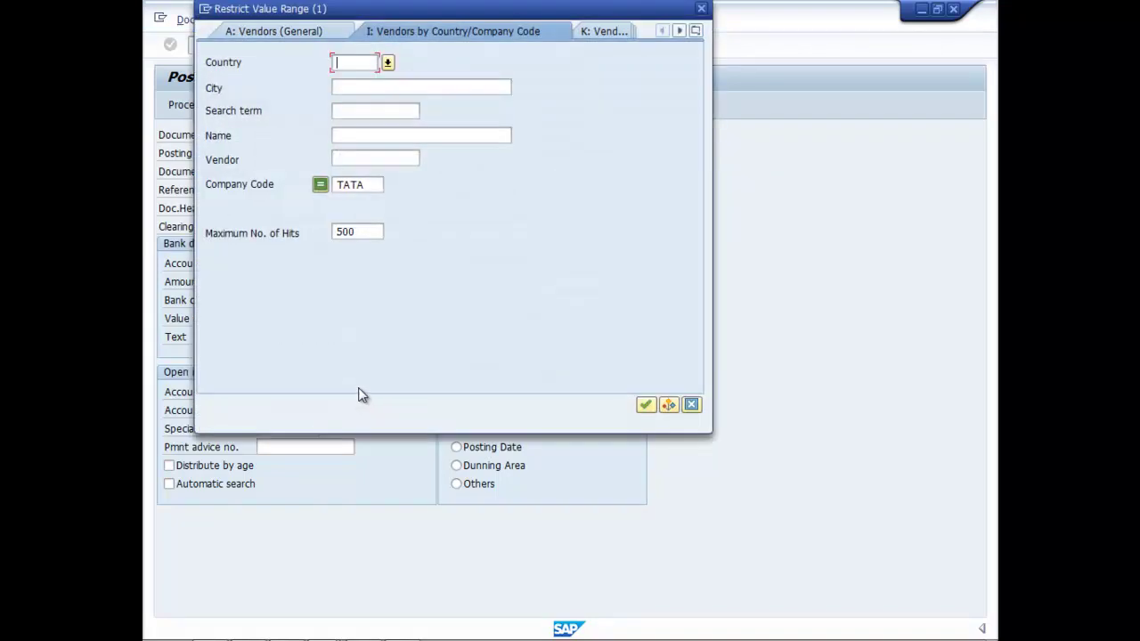
pyautogui.click(646, 405)
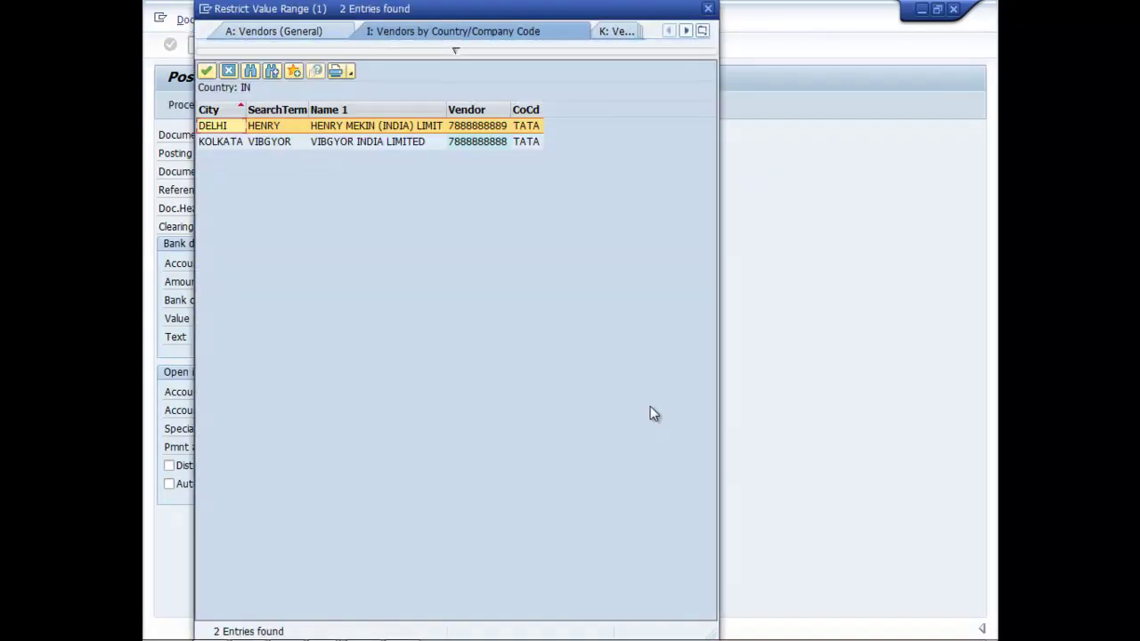
pyautogui.click(259, 141)
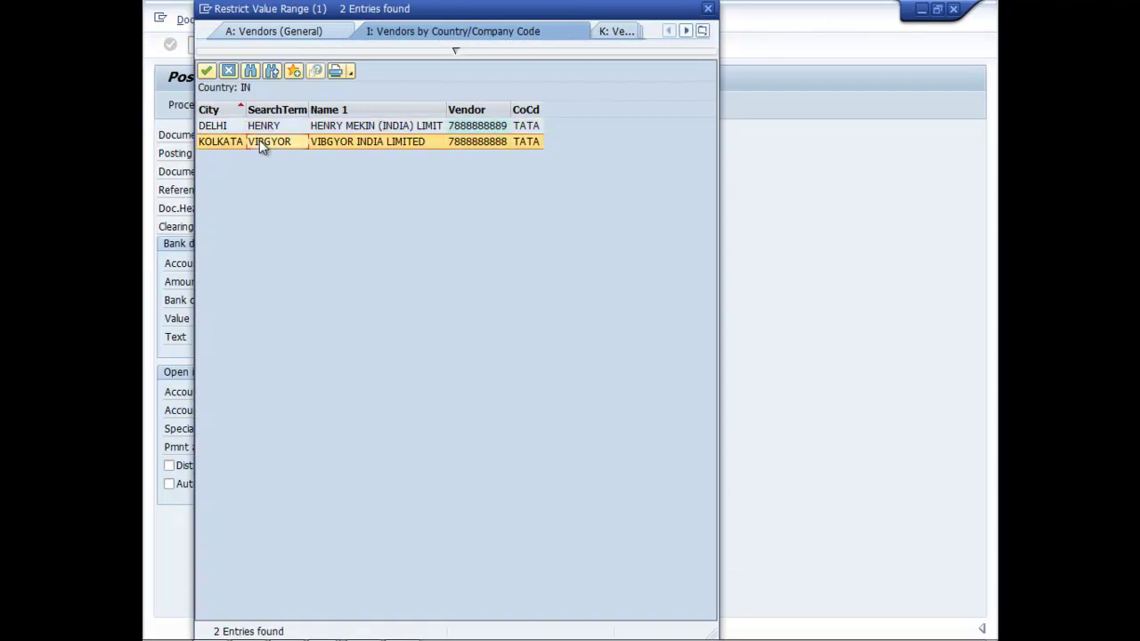
pyautogui.click(205, 70)
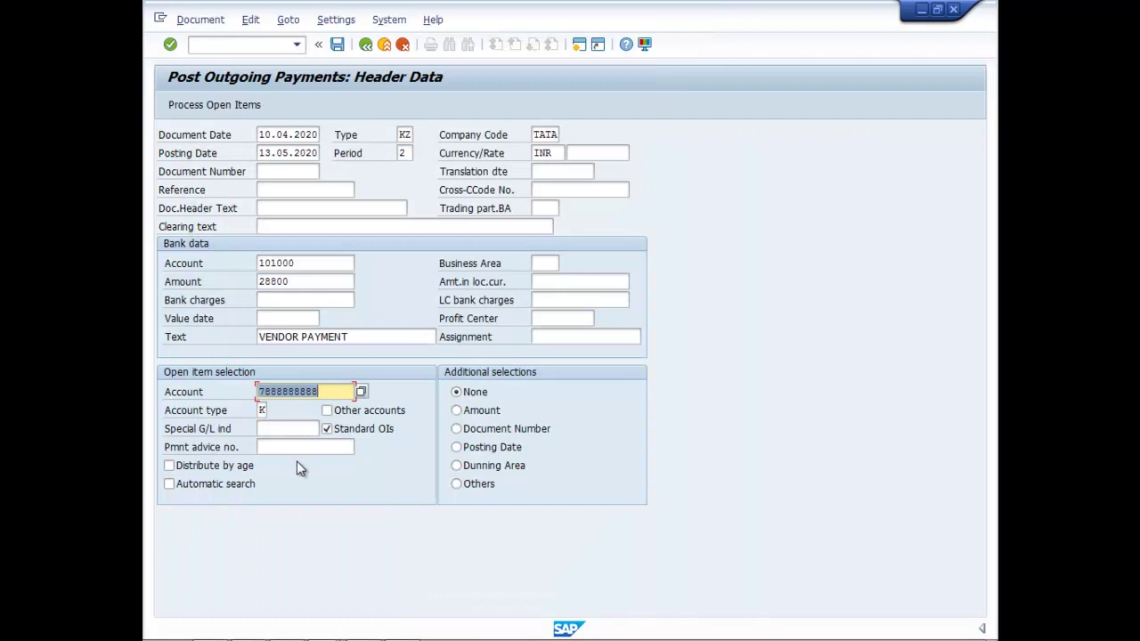
pyautogui.click(210, 105)
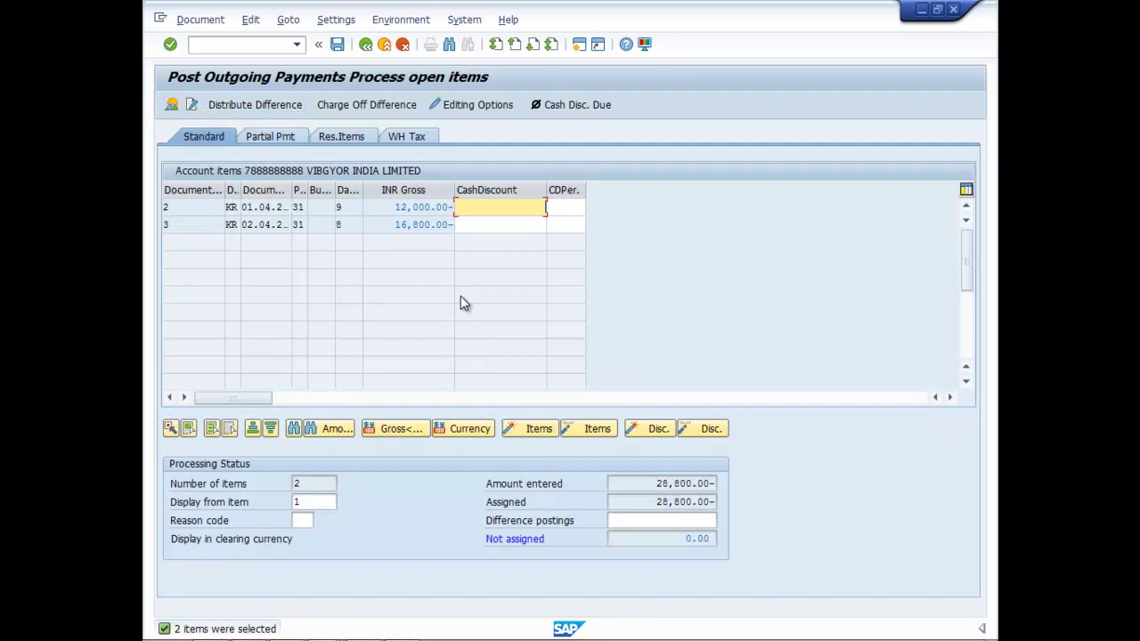
pyautogui.click(337, 44)
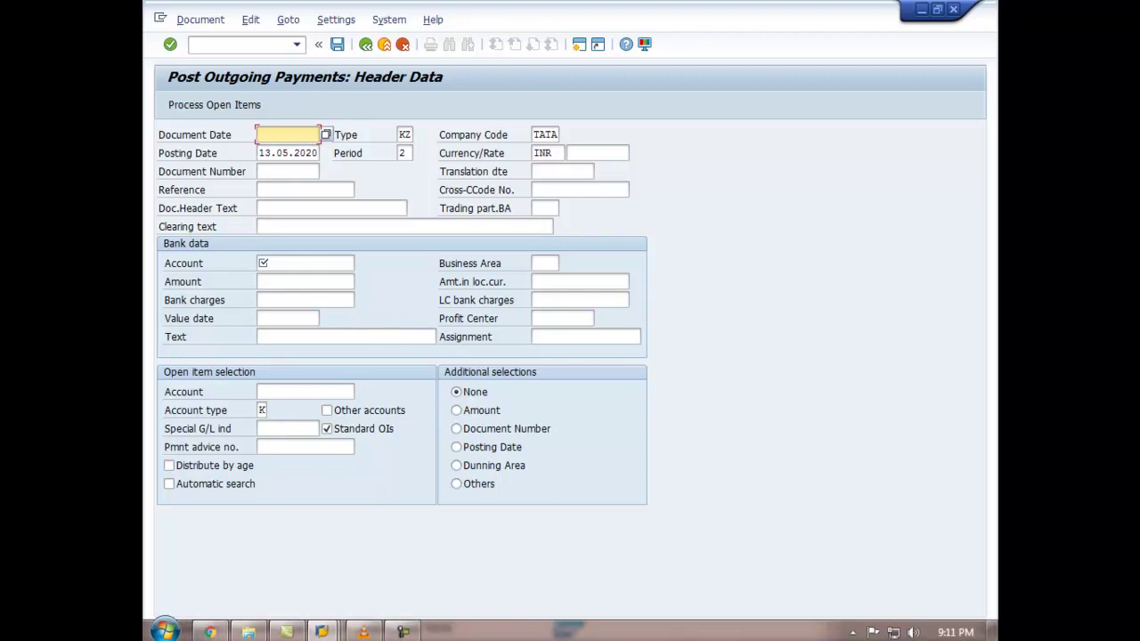
# Switch to the Vendor Line Item Display window with the refreshed open-item list.
pyautogui.moveTo(350, 633)
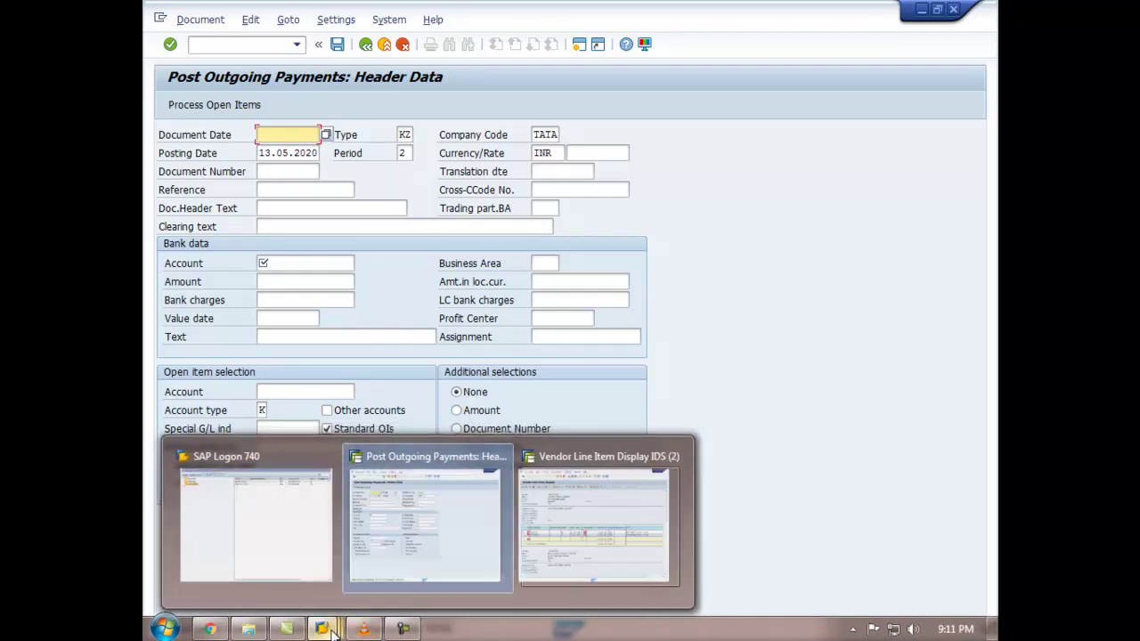
pyautogui.click(579, 560)
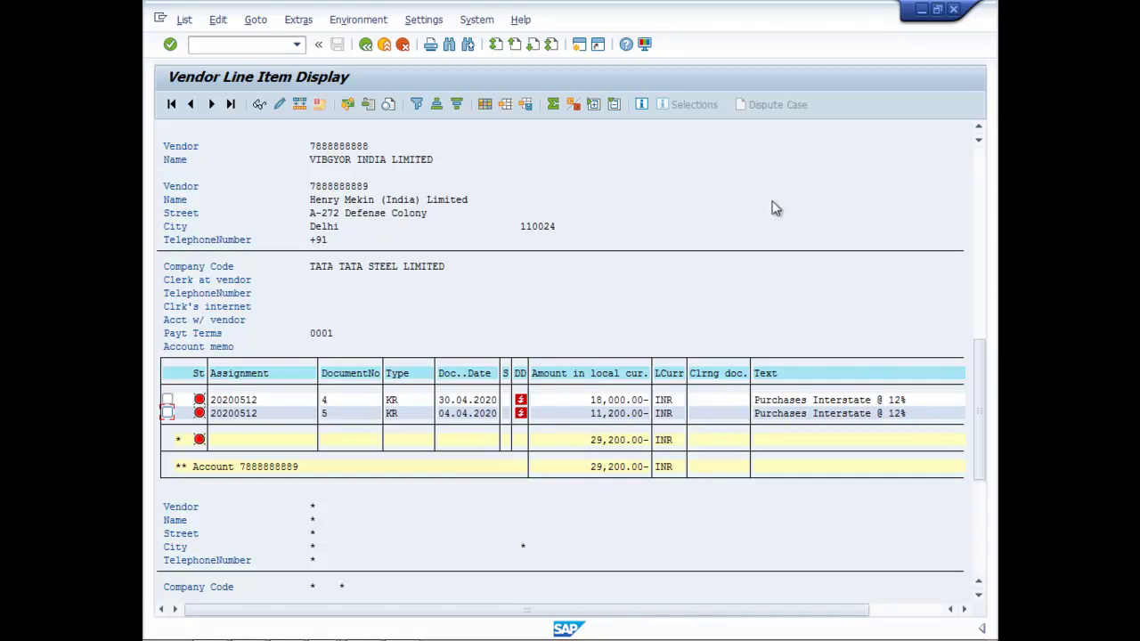
# Review the second vendor's 18,000 and 11,200 invoices, then return to the F-53 header.
pyautogui.click(922, 10)
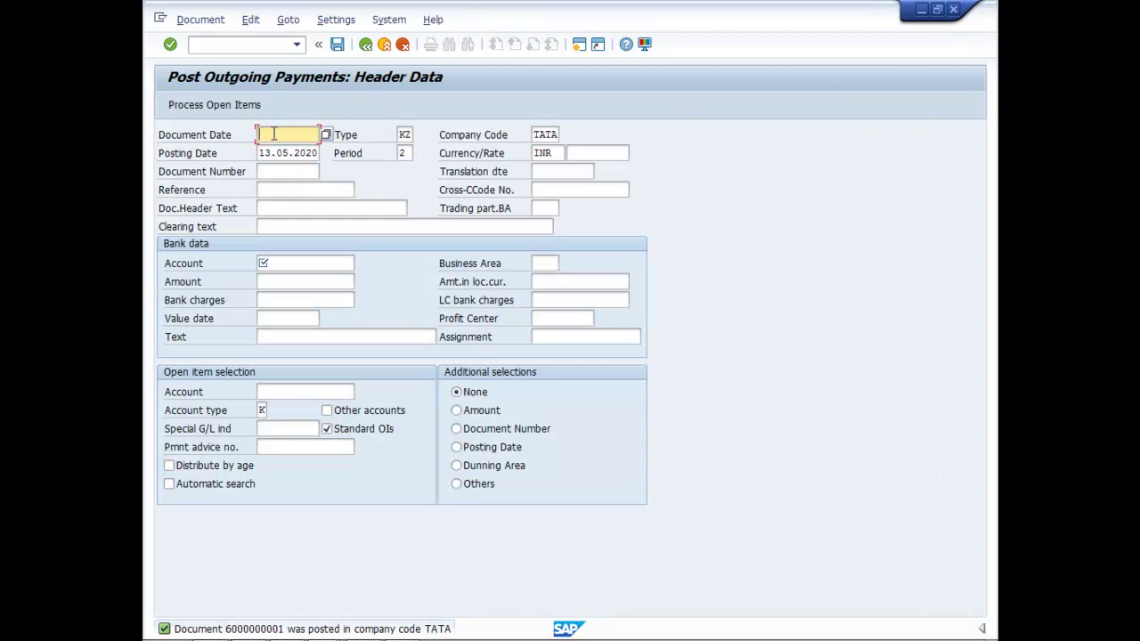
# Enter document date 10.04.2020 and select bank account 101000, the SBI current account.
pyautogui.write('10')
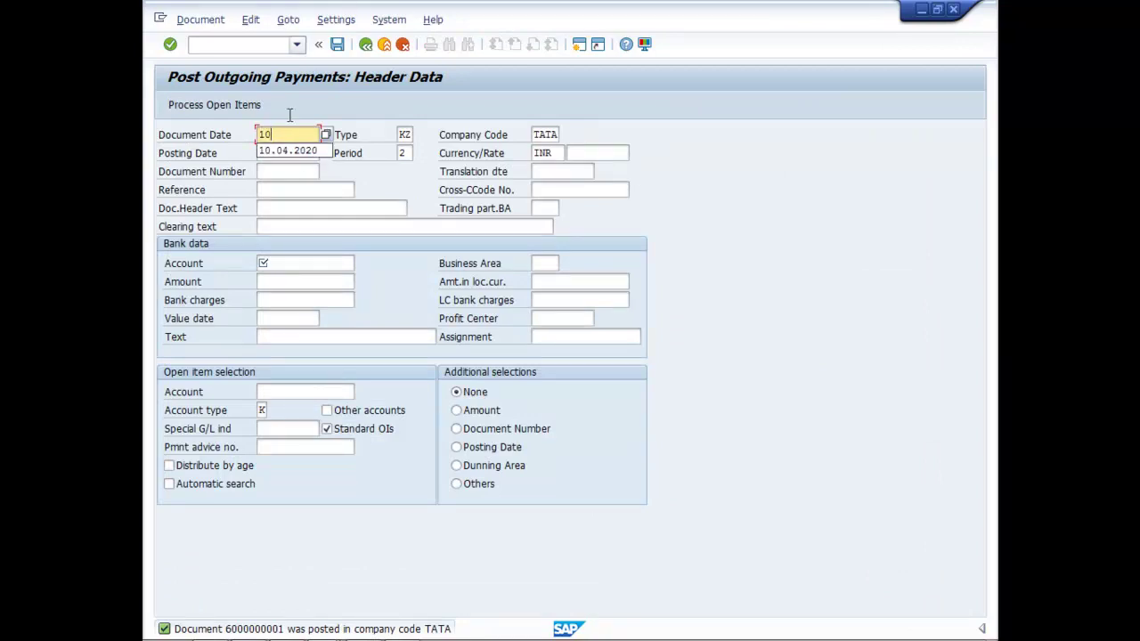
pyautogui.click(299, 151)
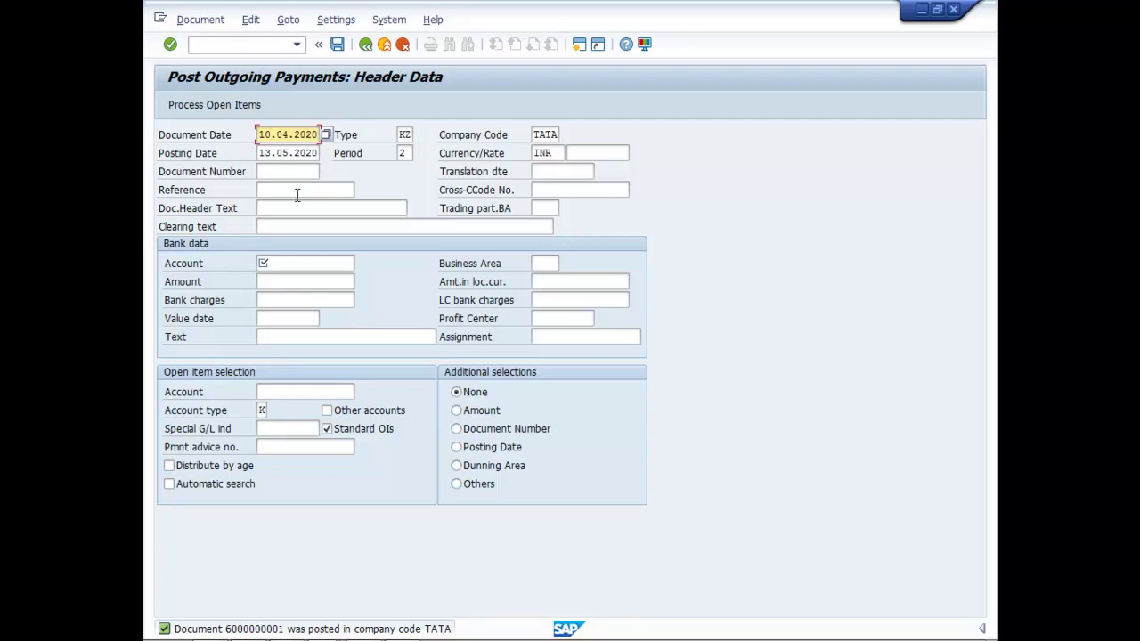
pyautogui.click(276, 265)
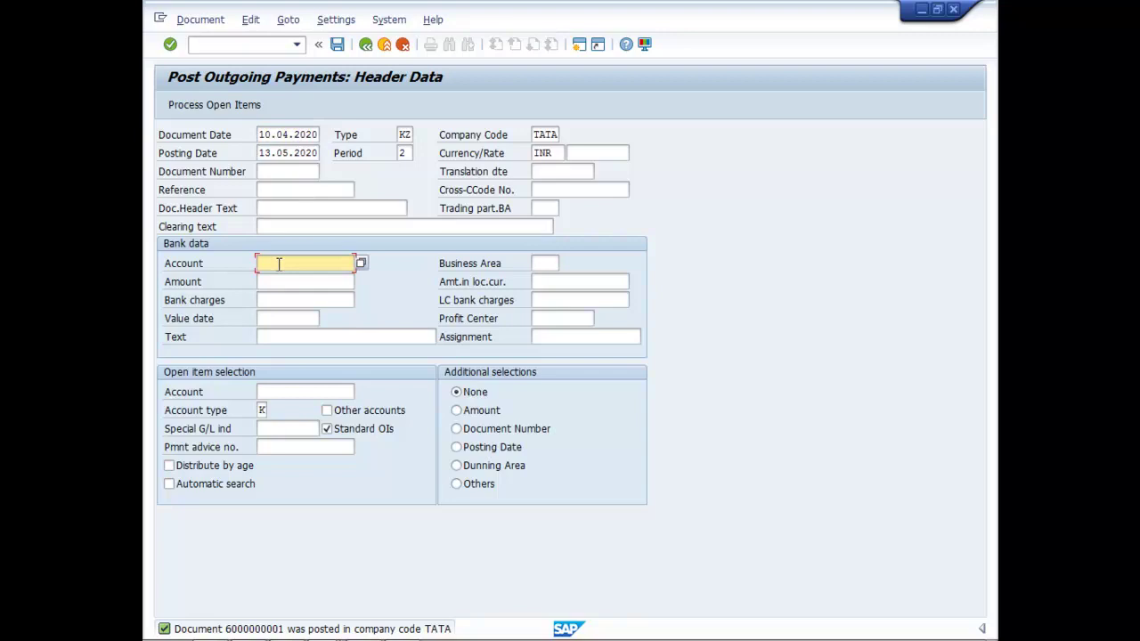
pyautogui.click(360, 266)
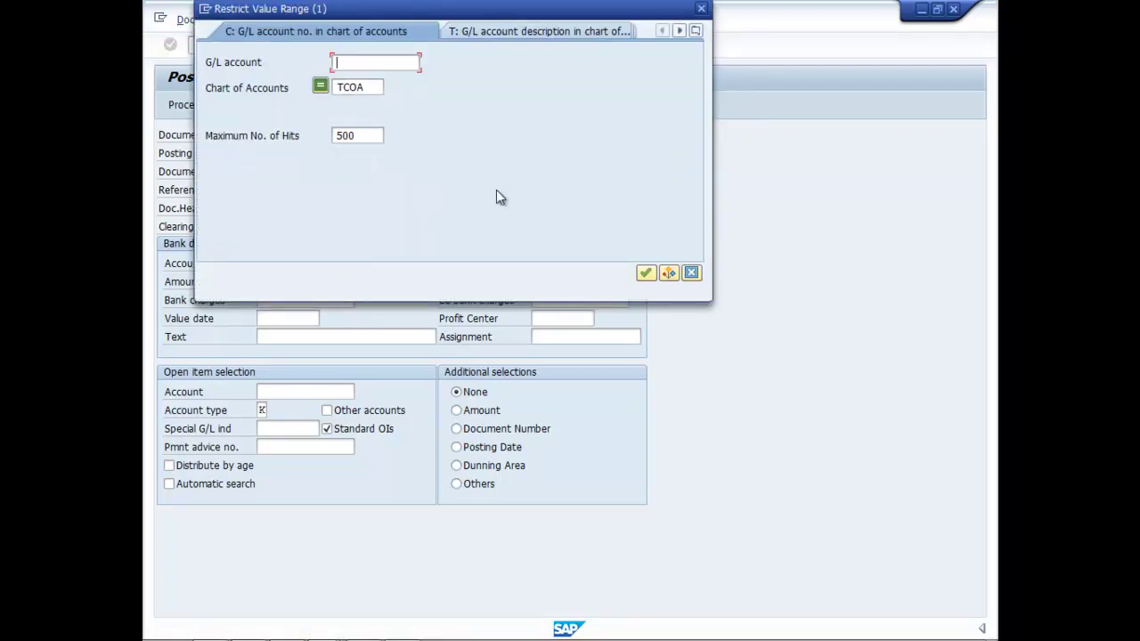
pyautogui.click(645, 273)
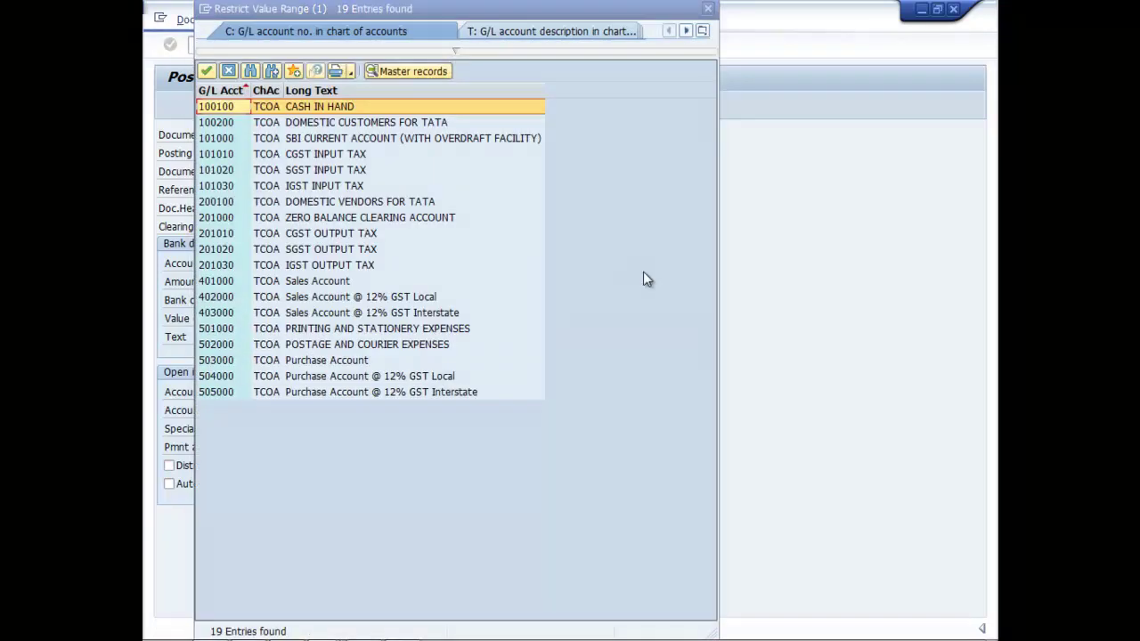
pyautogui.click(354, 138)
pyautogui.click(206, 70)
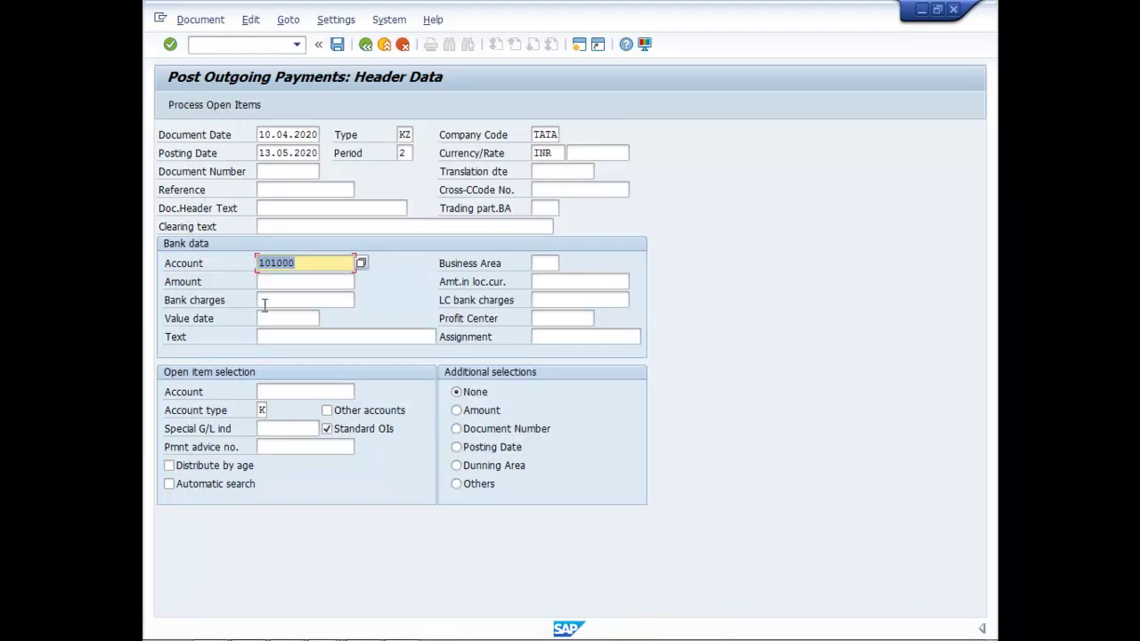
pyautogui.click(285, 282)
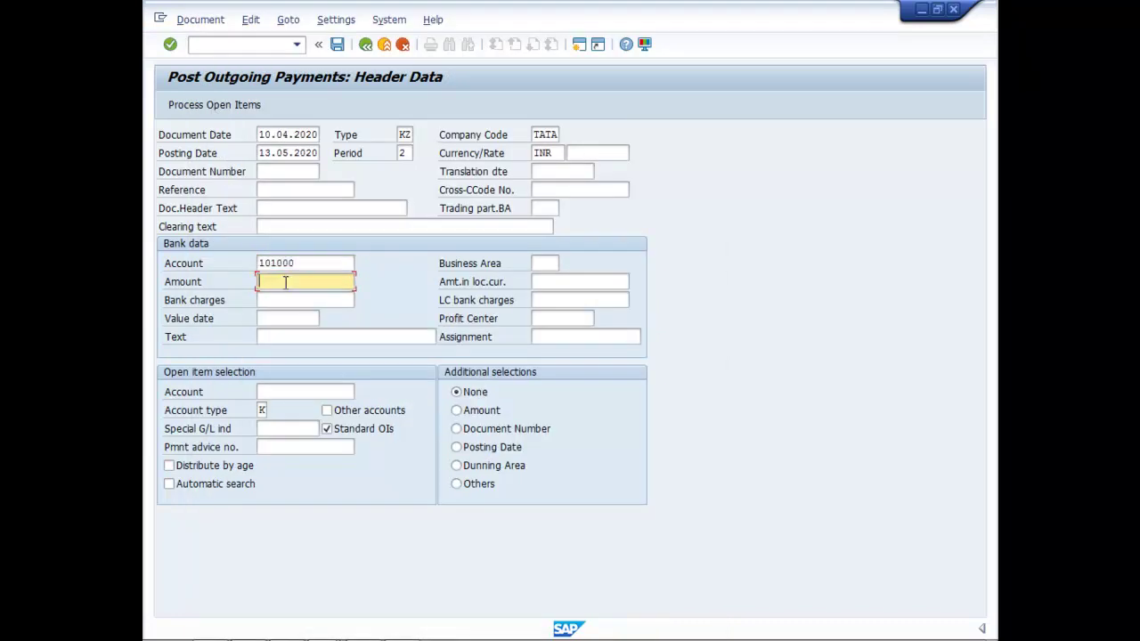
# Back on the payment entry screen, enter amount 29,200 with text VENDOR PAYMENT.
pyautogui.click(323, 629)
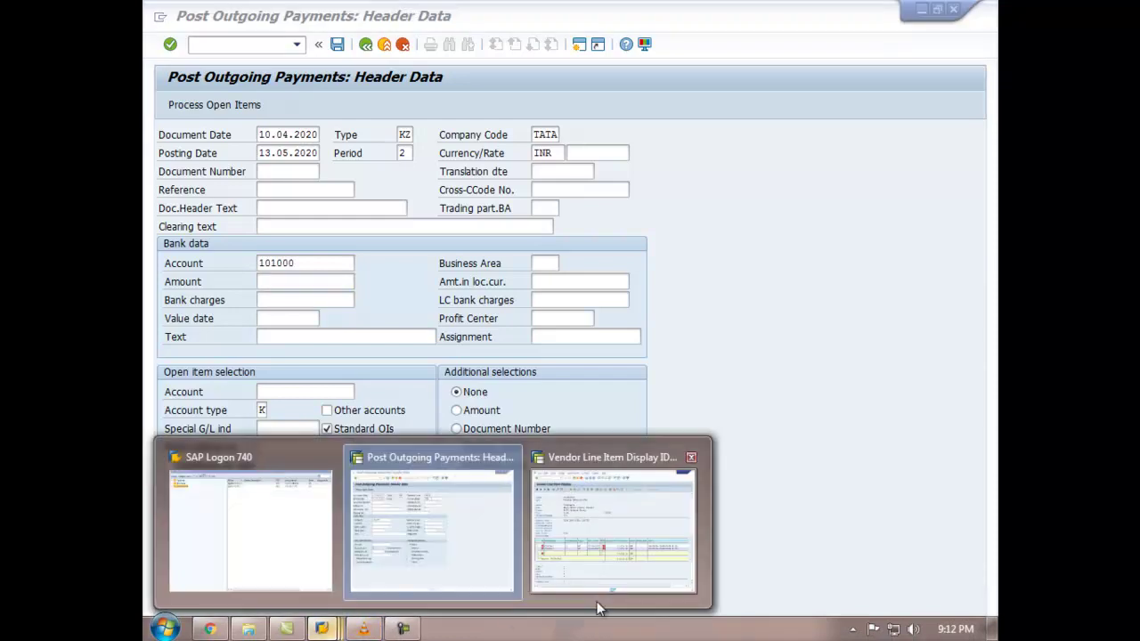
pyautogui.click(601, 590)
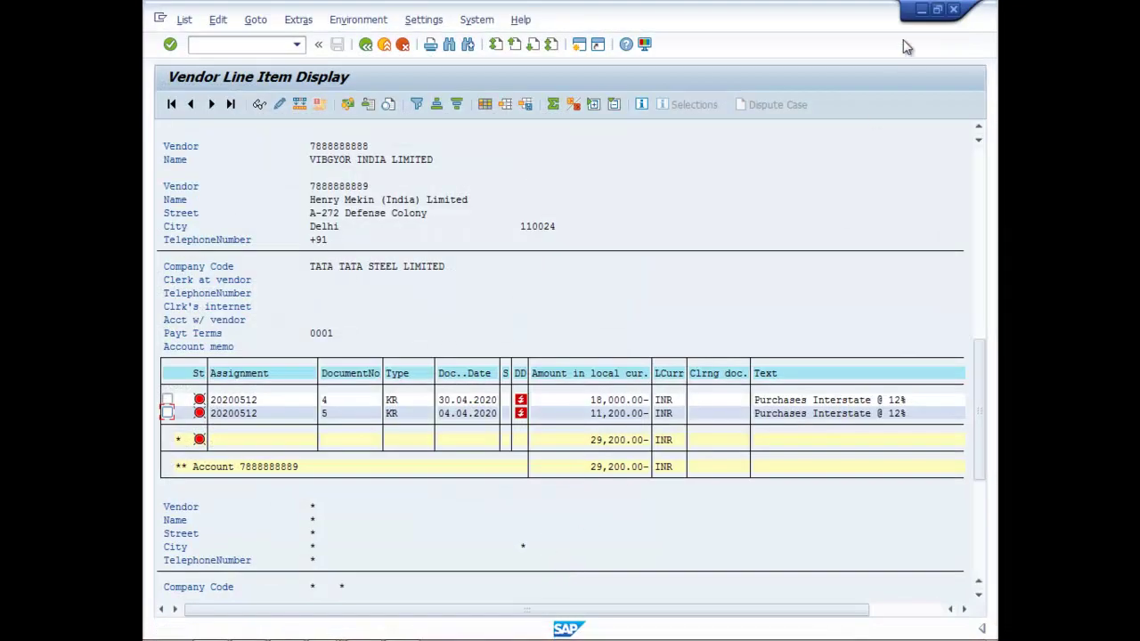
pyautogui.click(922, 11)
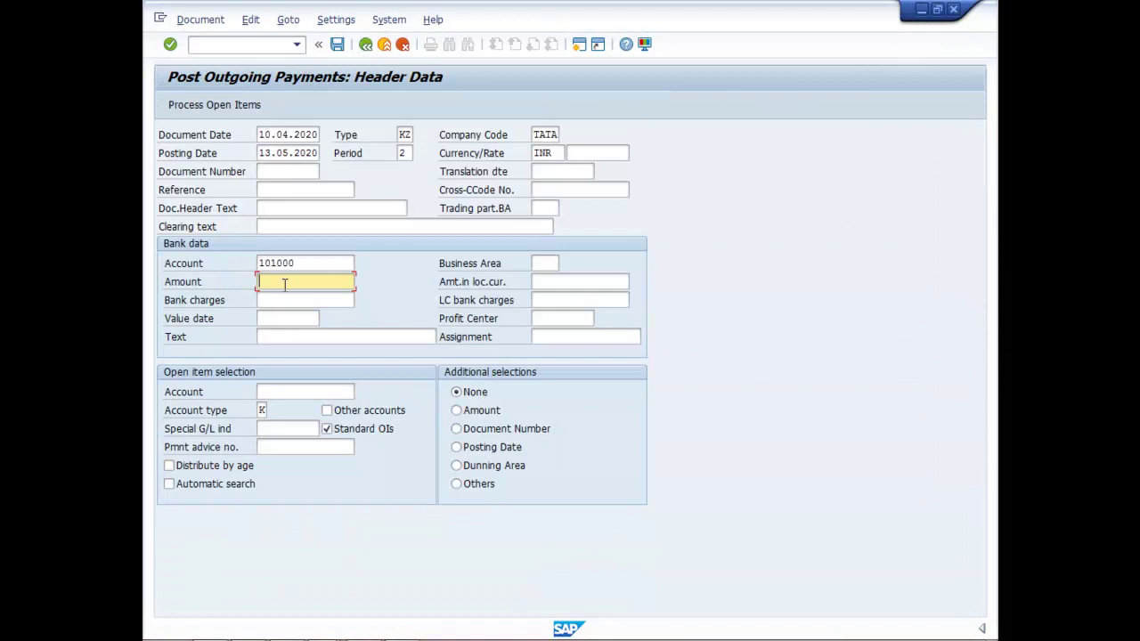
pyautogui.write('29200')
pyautogui.click(296, 339)
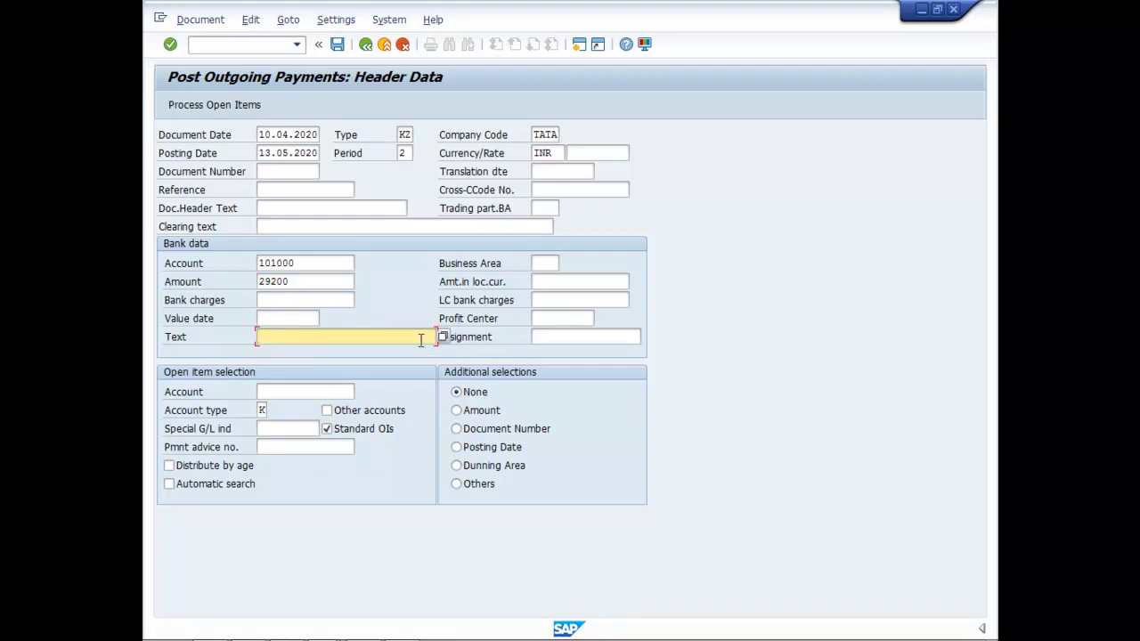
pyautogui.write('V')
pyautogui.click(332, 351)
# Select the second vendor's account for open items and load its 18,000 and 11,200 invoices.
pyautogui.click(285, 392)
pyautogui.click(368, 392)
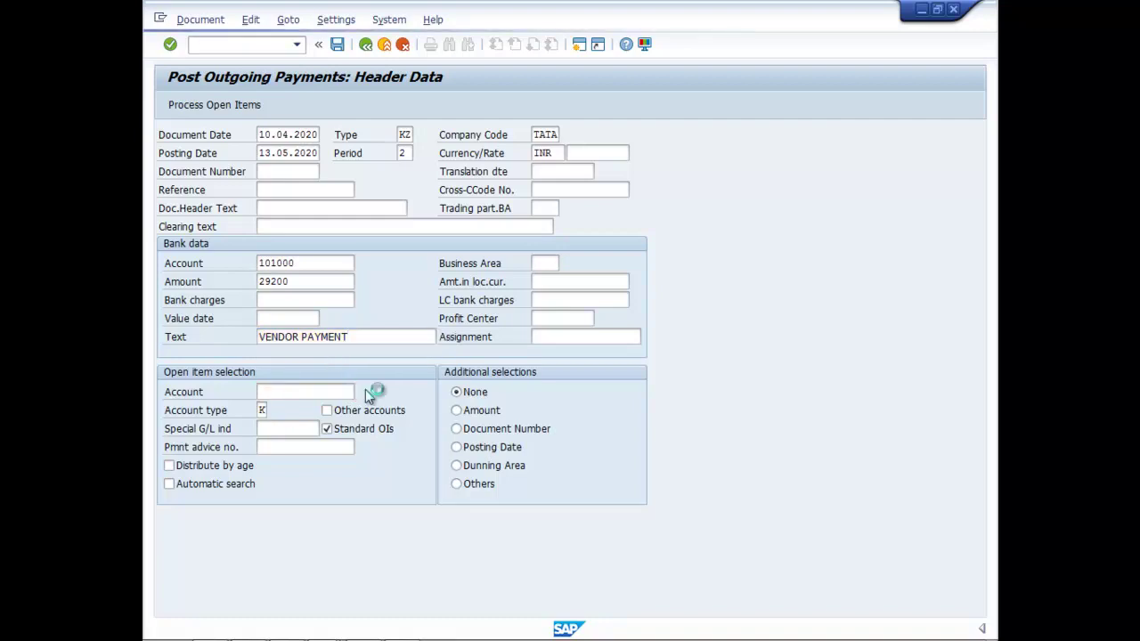
pyautogui.click(645, 404)
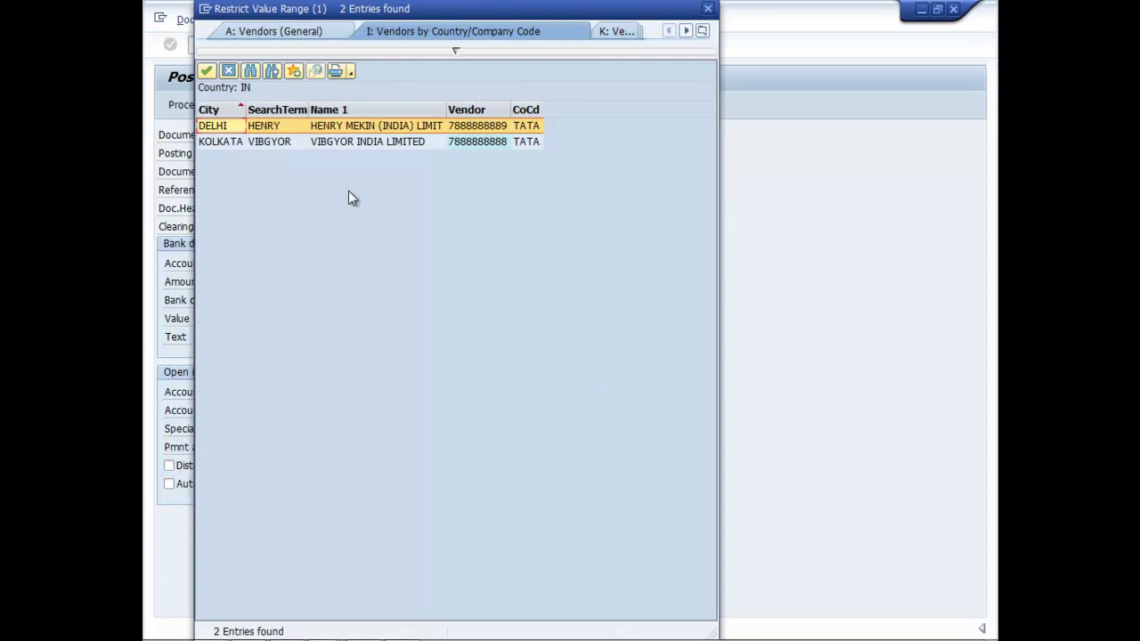
pyautogui.click(206, 70)
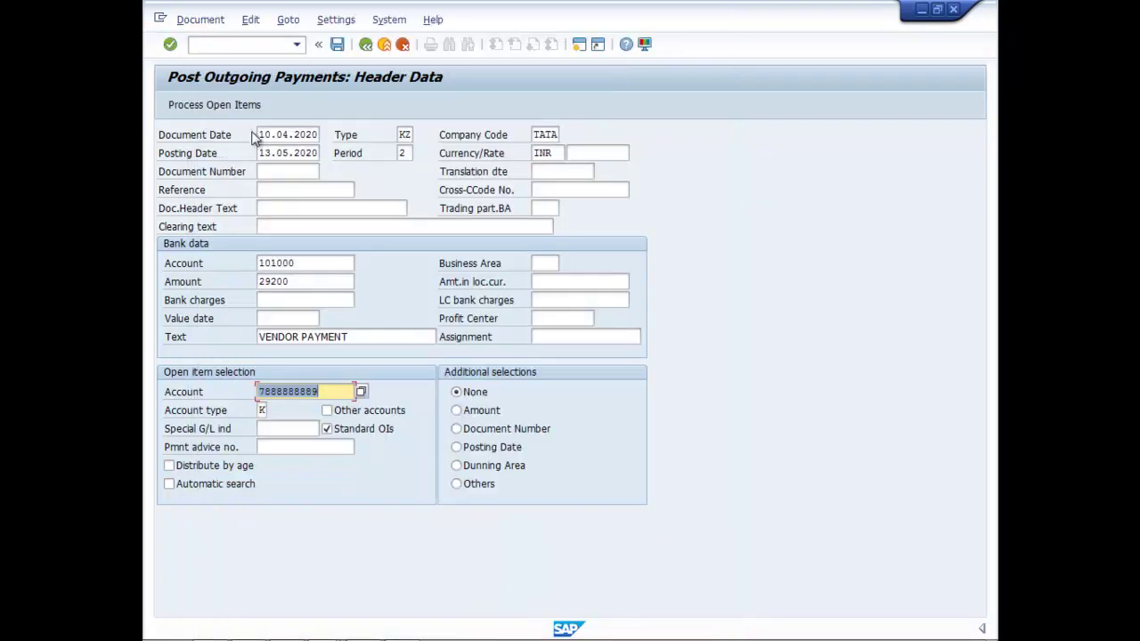
pyautogui.click(217, 104)
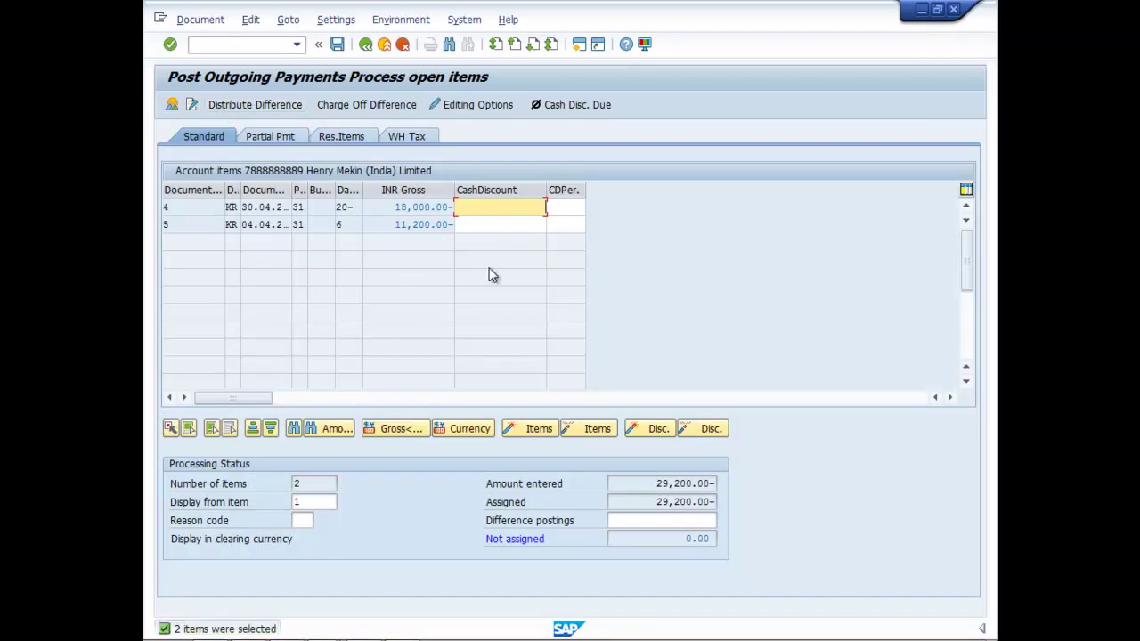
pyautogui.click(337, 45)
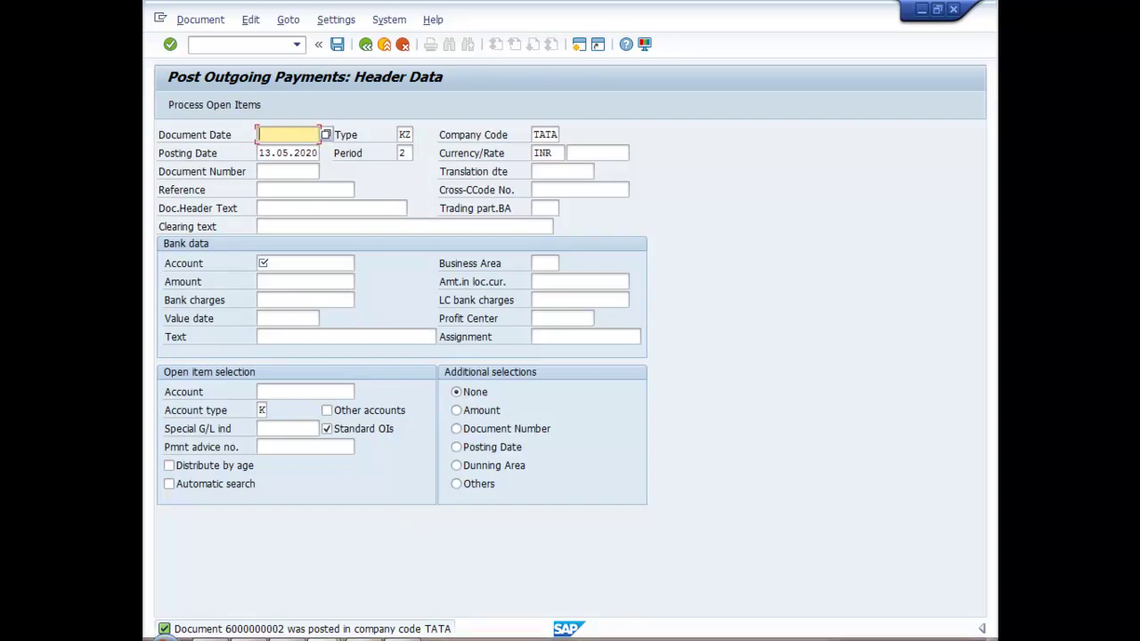
# Leave the old line item report with /N and rerun FBL1N for a fresh selection screen.
pyautogui.moveTo(370, 634)
pyautogui.moveTo(322, 629)
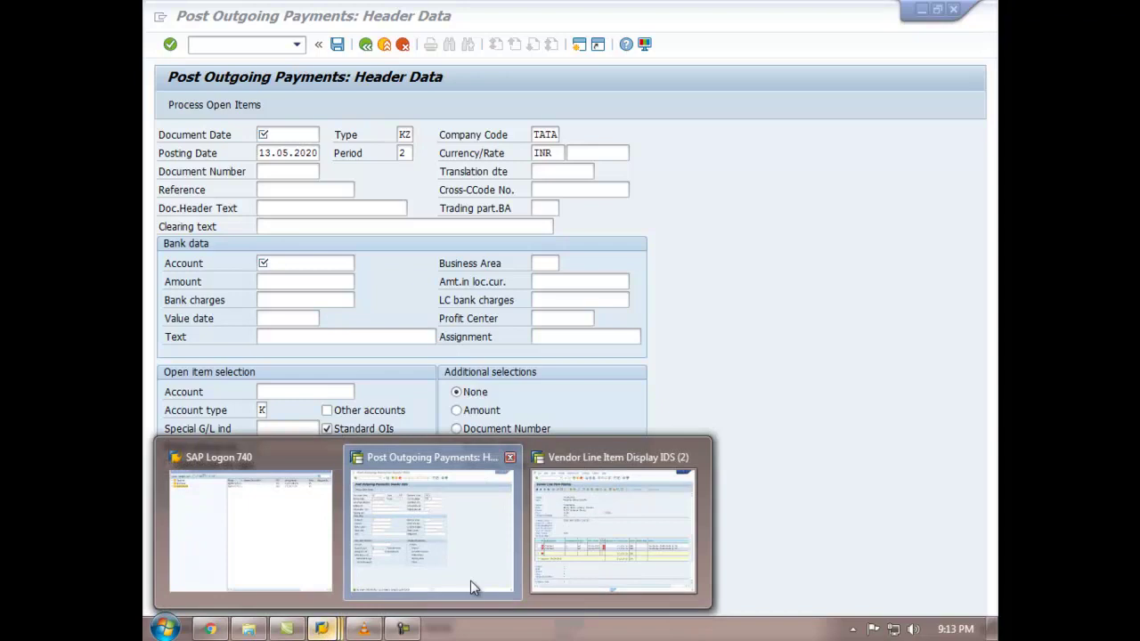
pyautogui.click(576, 573)
pyautogui.click(253, 46)
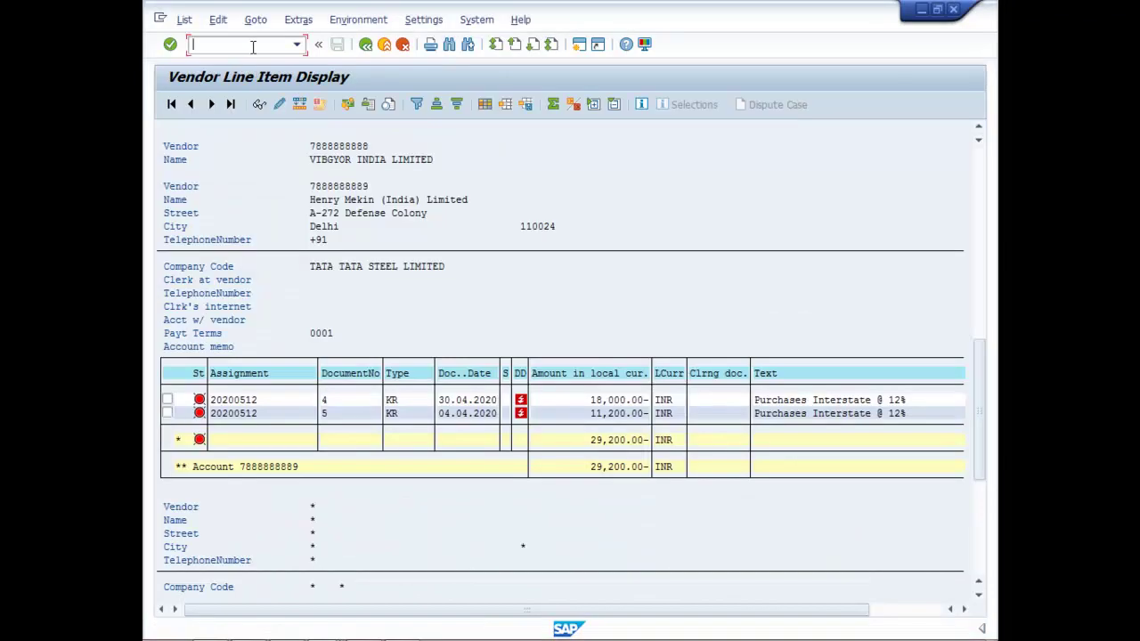
pyautogui.write('/N')
pyautogui.press('Return')
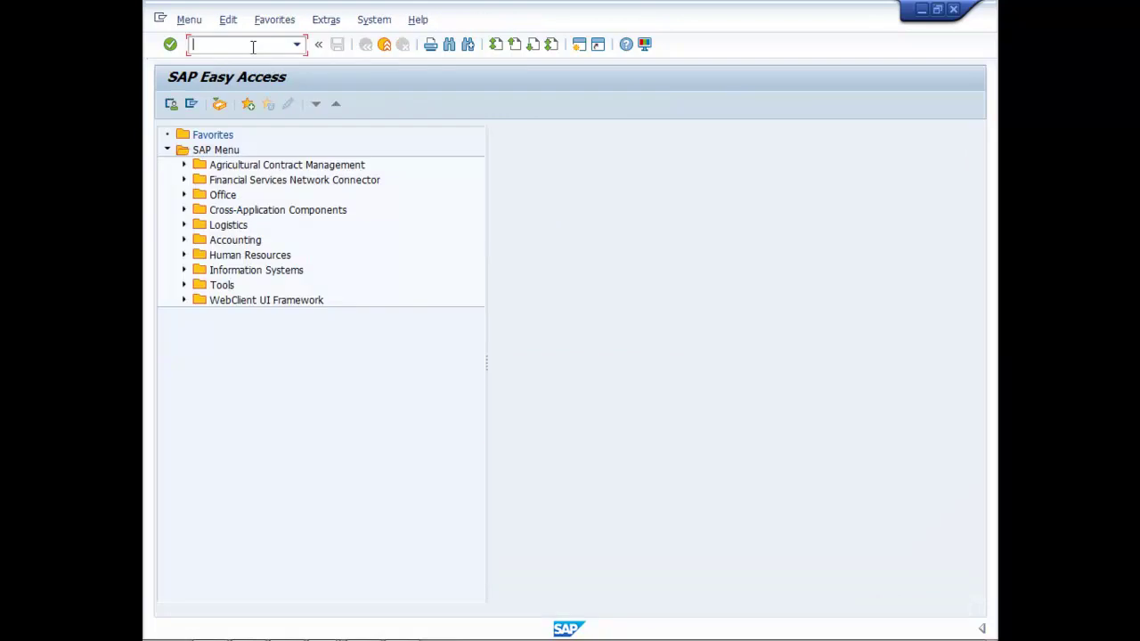
pyautogui.write('F')
pyautogui.write('BL1N')
pyautogui.press('Return')
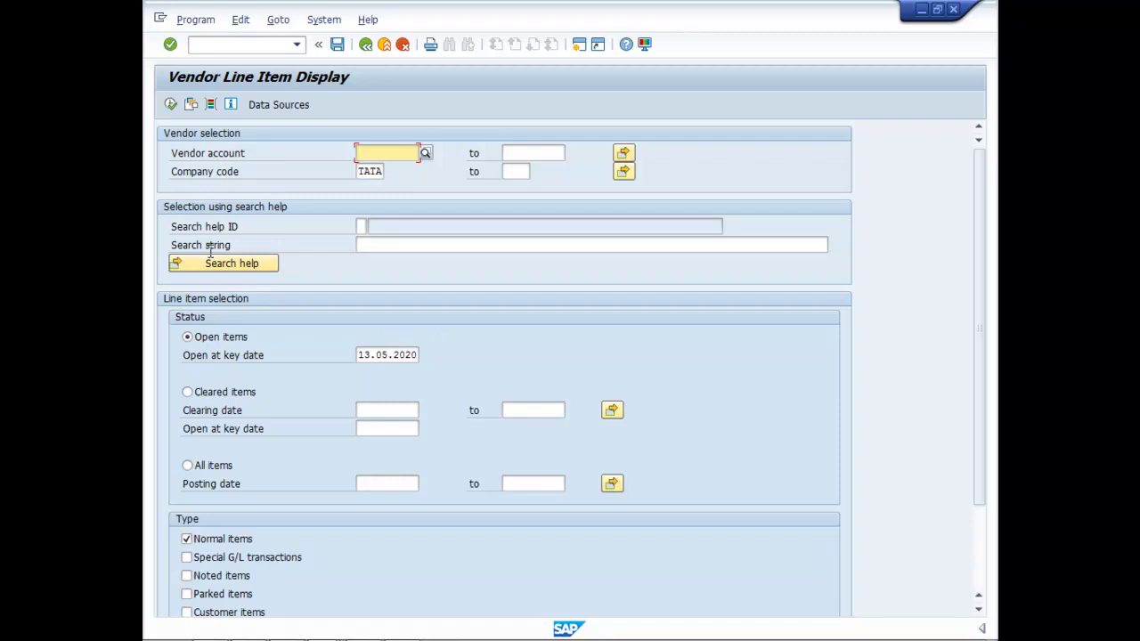
pyautogui.click(172, 105)
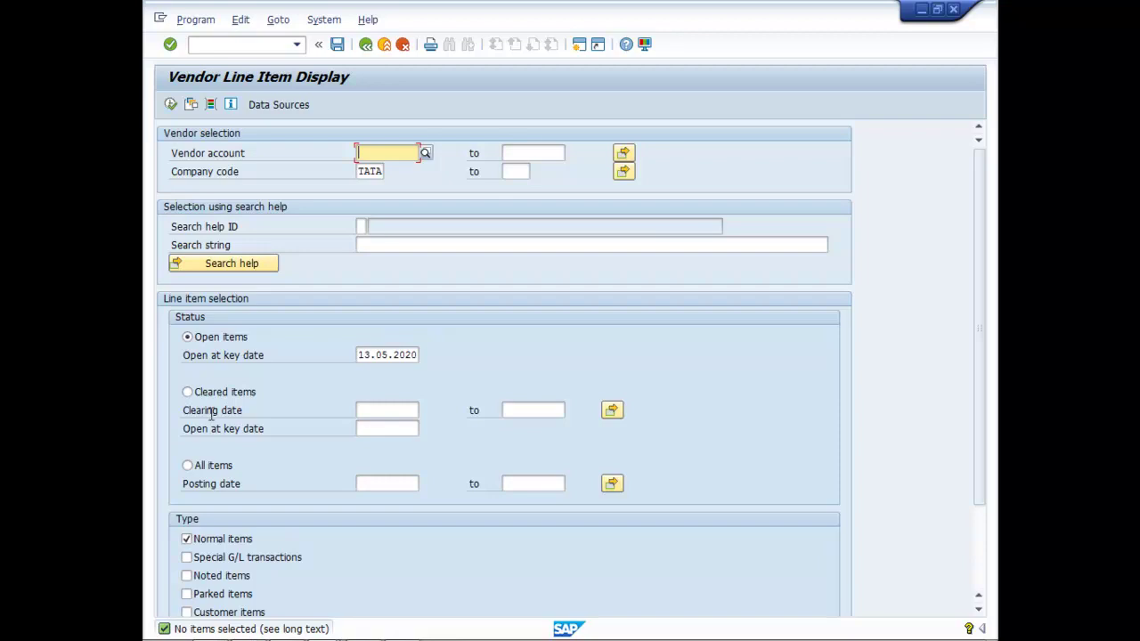
pyautogui.click(187, 392)
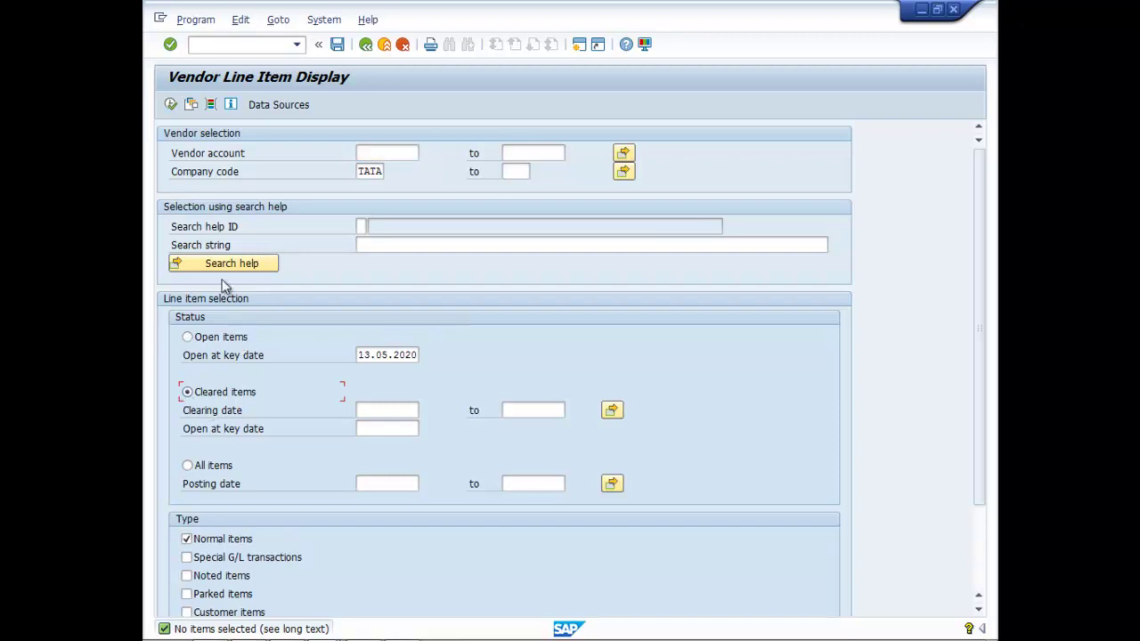
pyautogui.click(170, 105)
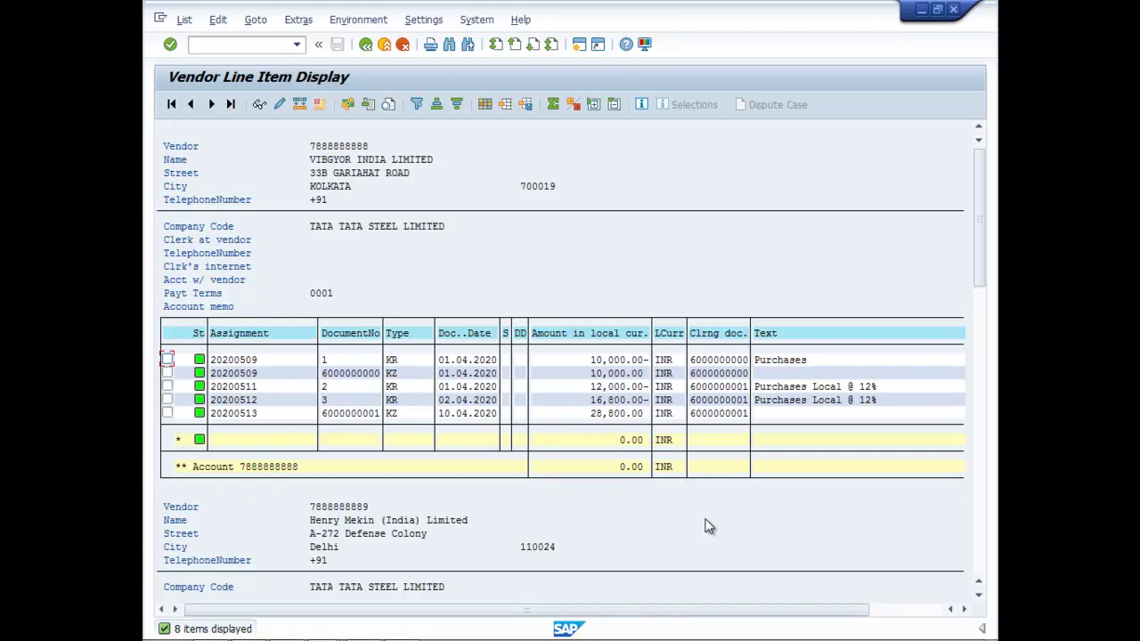
pyautogui.press('Down')
pyautogui.press('Down')
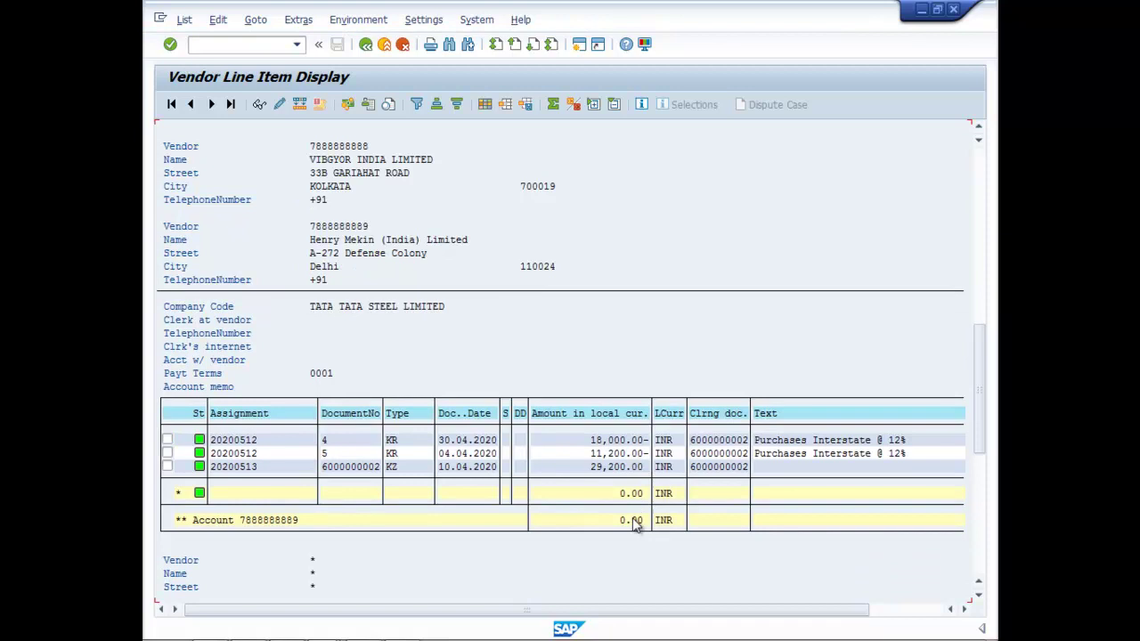
pyautogui.scroll(-3, 635, 526)
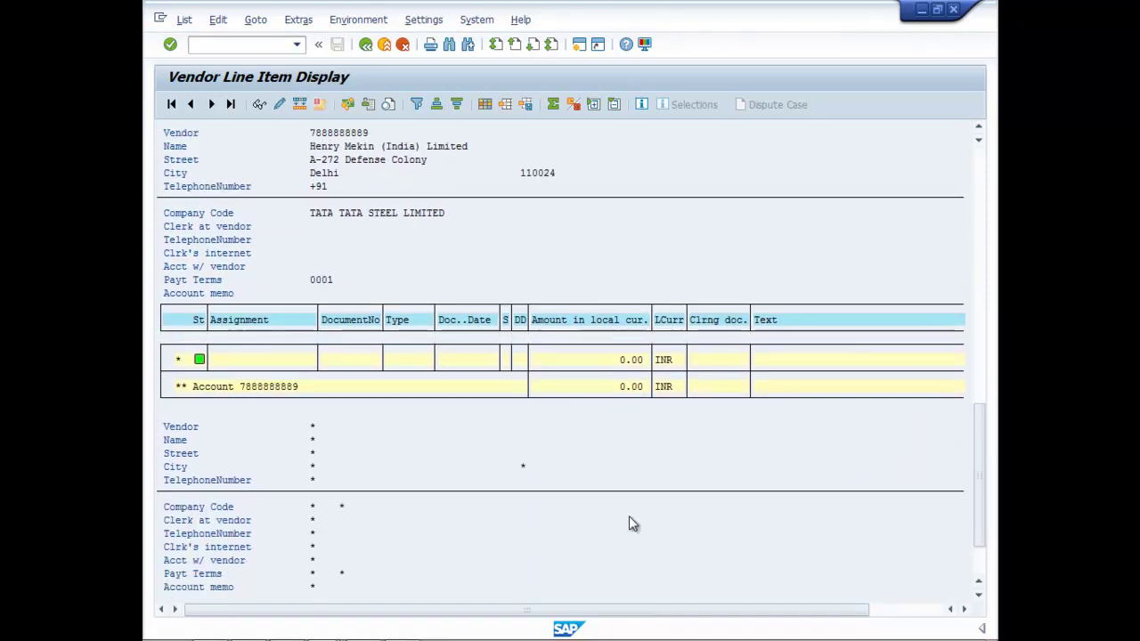
pyautogui.scroll(-1, 633, 525)
pyautogui.scroll(-1, 630, 523)
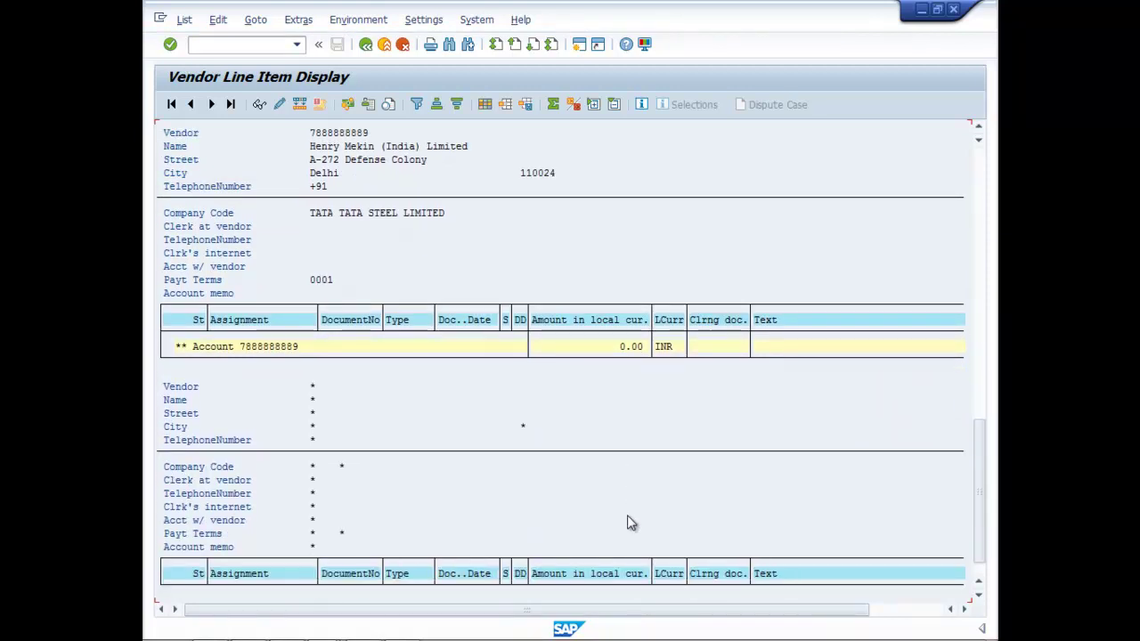
pyautogui.scroll(-1, 630, 523)
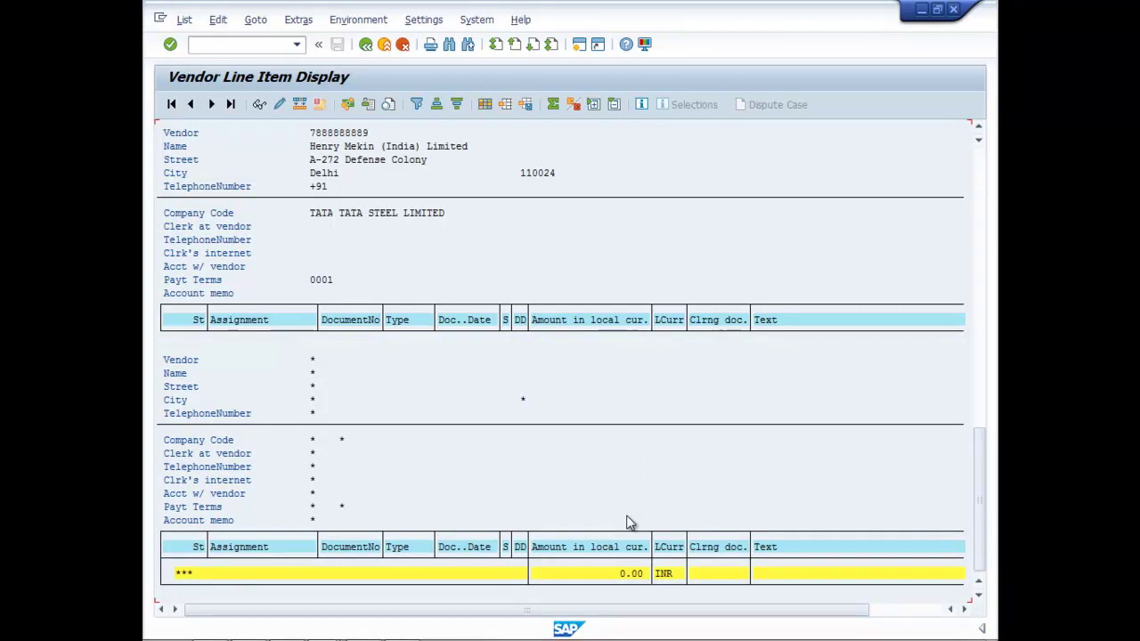